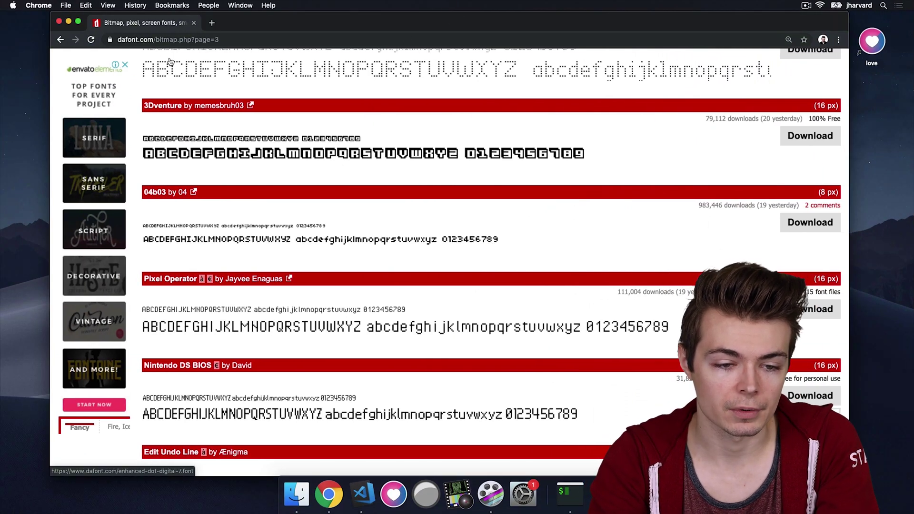
pyautogui.scroll(-1, 222, 165)
pyautogui.scroll(10, 222, 166)
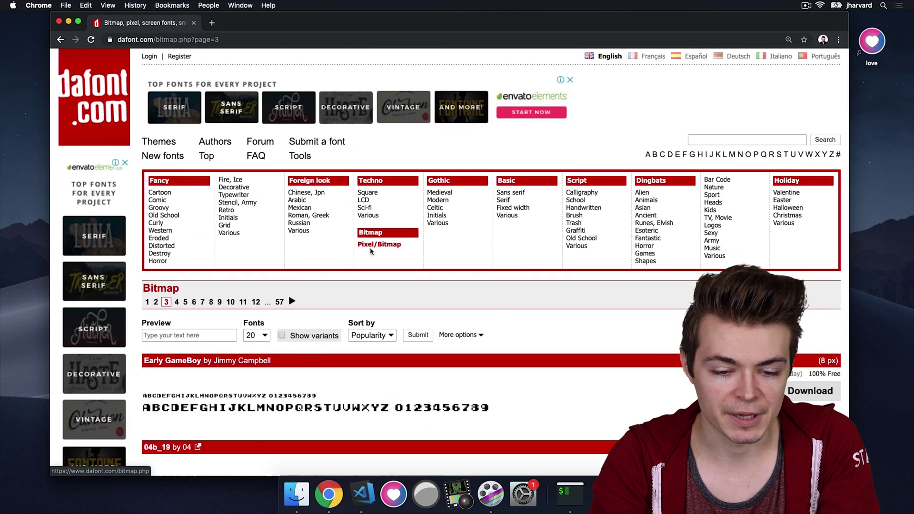
pyautogui.scroll(-6, 515, 415)
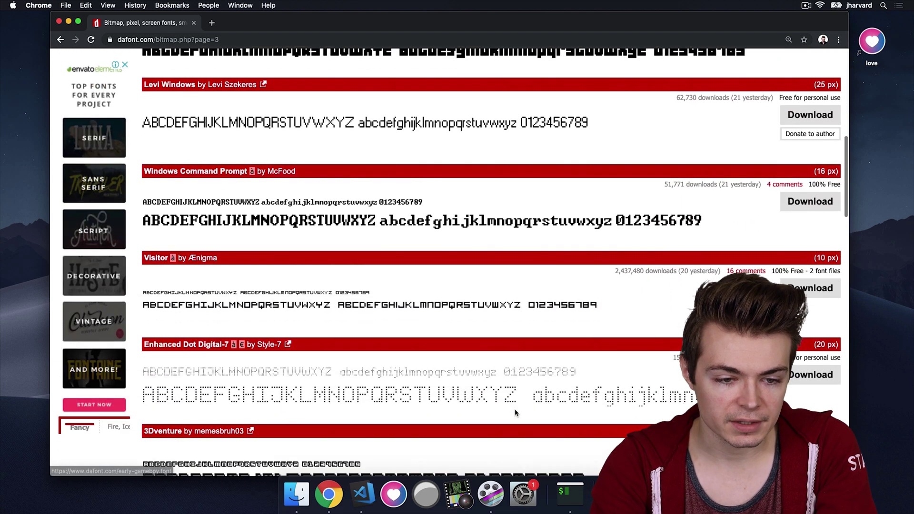
pyautogui.scroll(1, 515, 413)
pyautogui.scroll(-1, 515, 413)
pyautogui.scroll(-5, 514, 413)
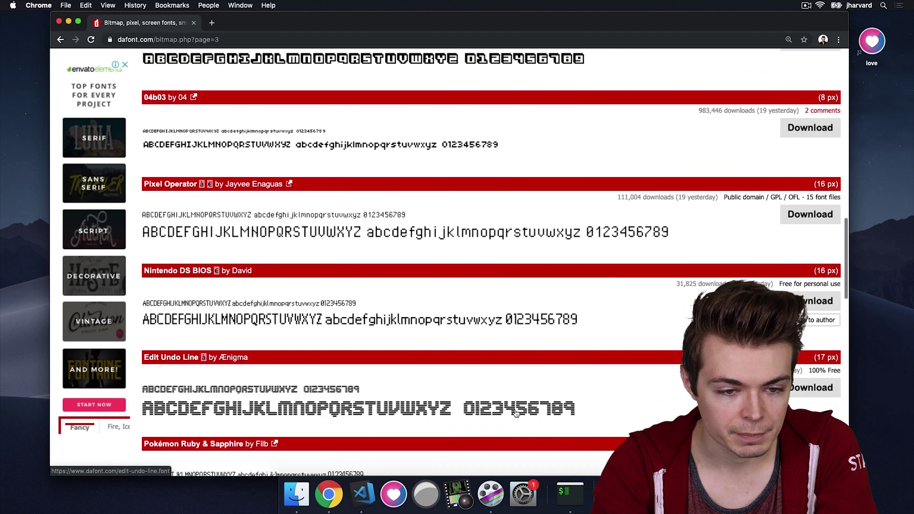
# Step: Visit the 04b03 font's page on dafont.com and return to the bitmap font list
pyautogui.moveTo(144, 98); pyautogui.dragTo(175, 97)
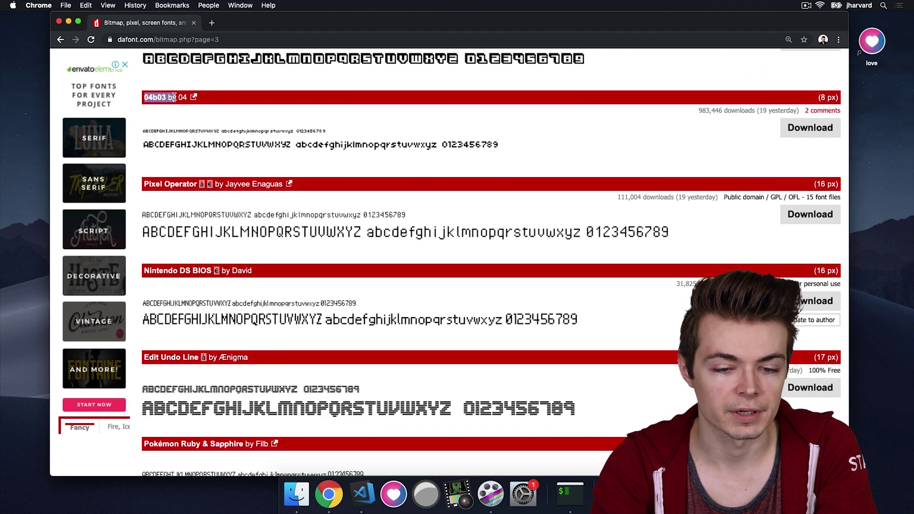
pyautogui.click(810, 127)
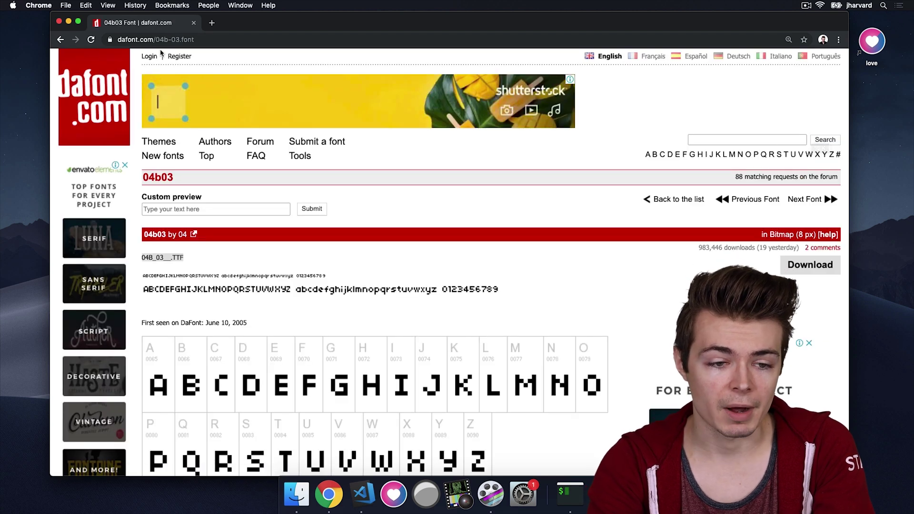
pyautogui.click(60, 40)
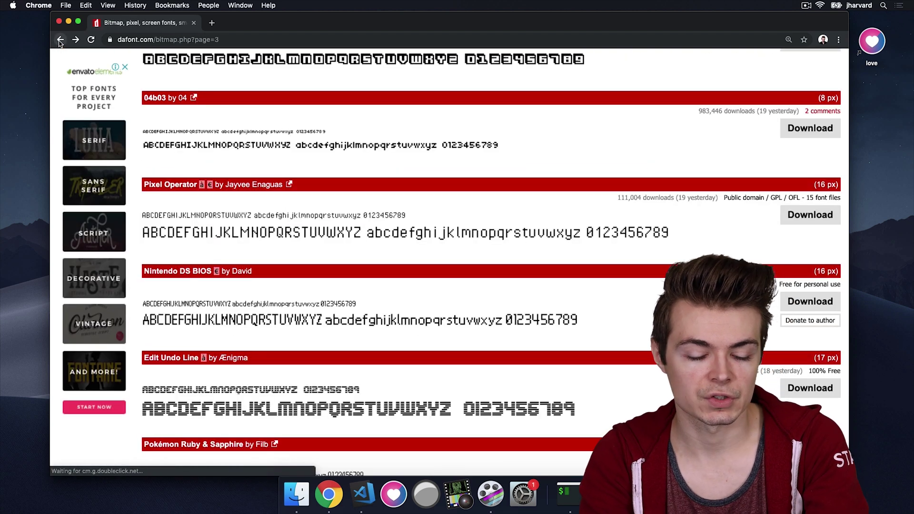
# Step: In a new Finder window, create an empty pong2 folder inside dev/games/pong
pyautogui.press('super+Tab')
pyautogui.press('super+Tab')
pyautogui.press('super+Tab')
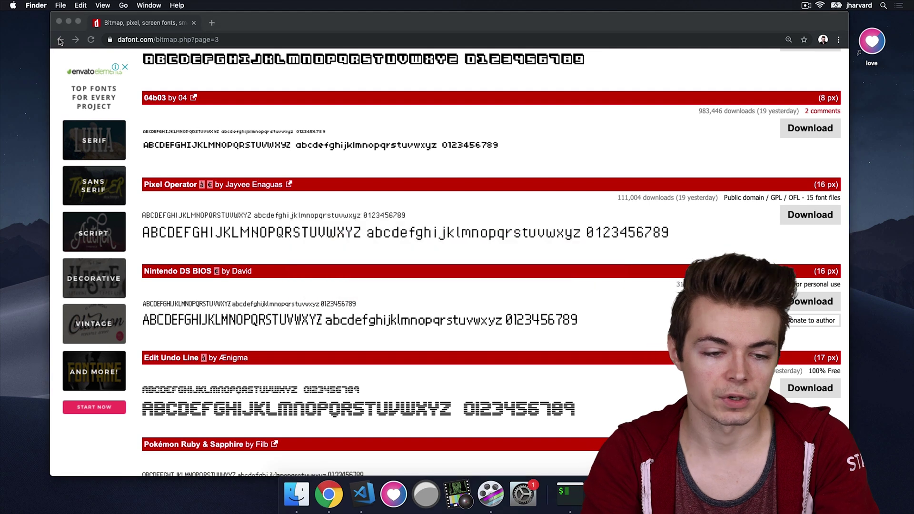
pyautogui.press('super+n')
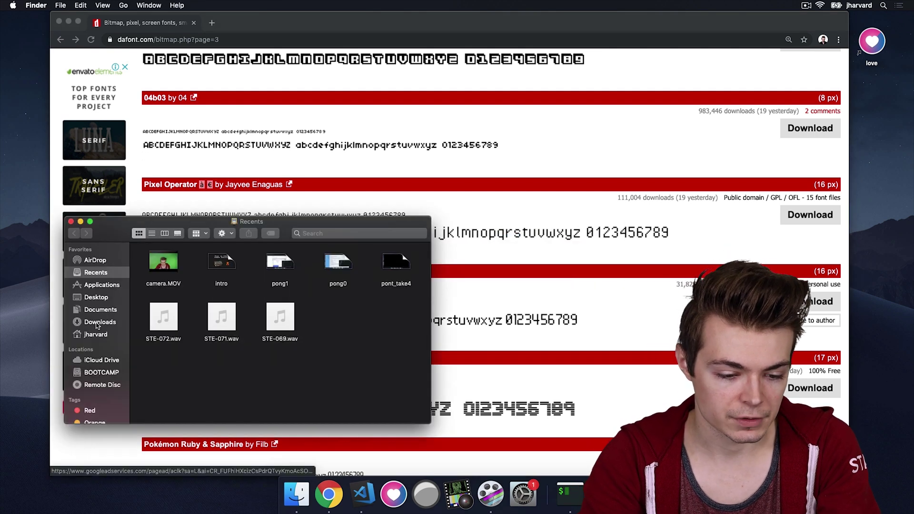
pyautogui.click(96, 334)
pyautogui.click(148, 265)
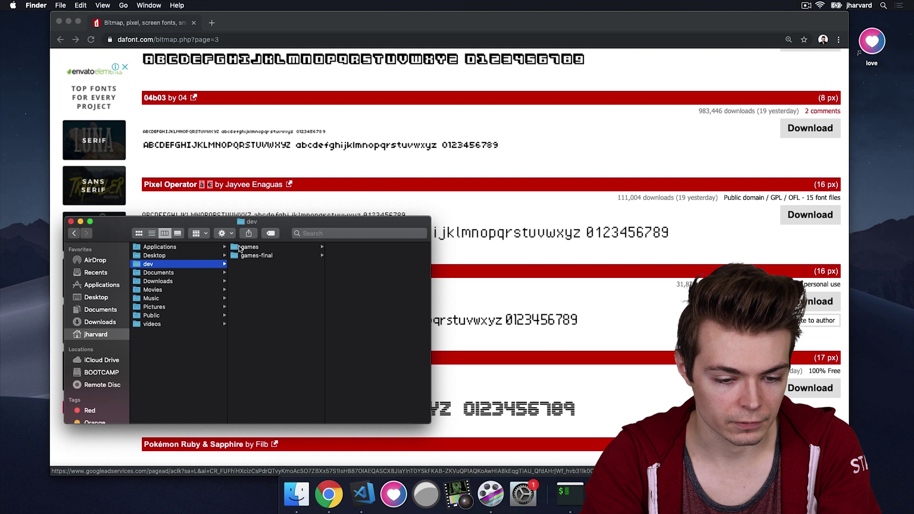
pyautogui.click(250, 247)
pyautogui.click(345, 247)
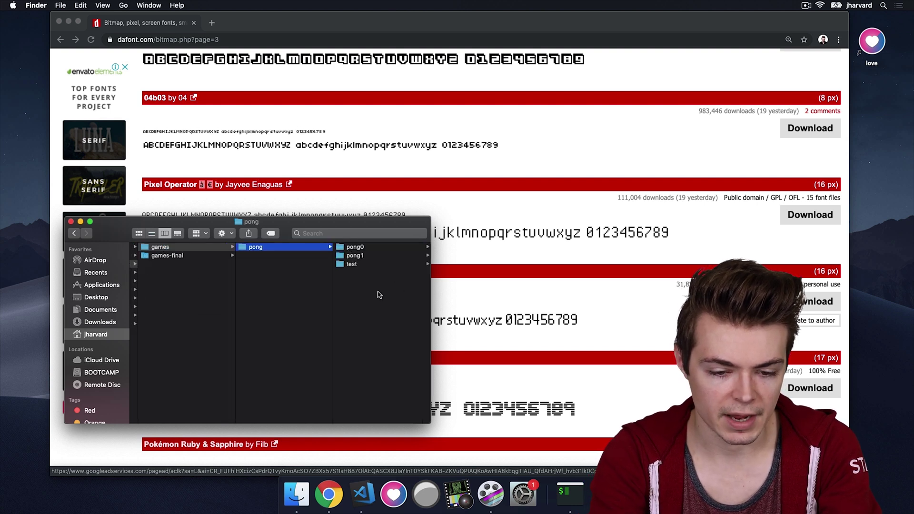
pyautogui.press('super+shift+n')
pyautogui.write('pong2')
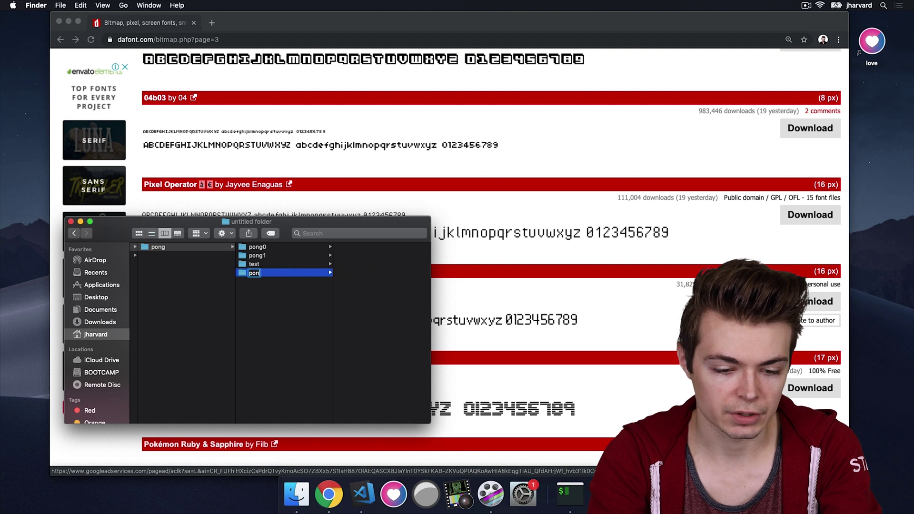
pyautogui.press('Return')
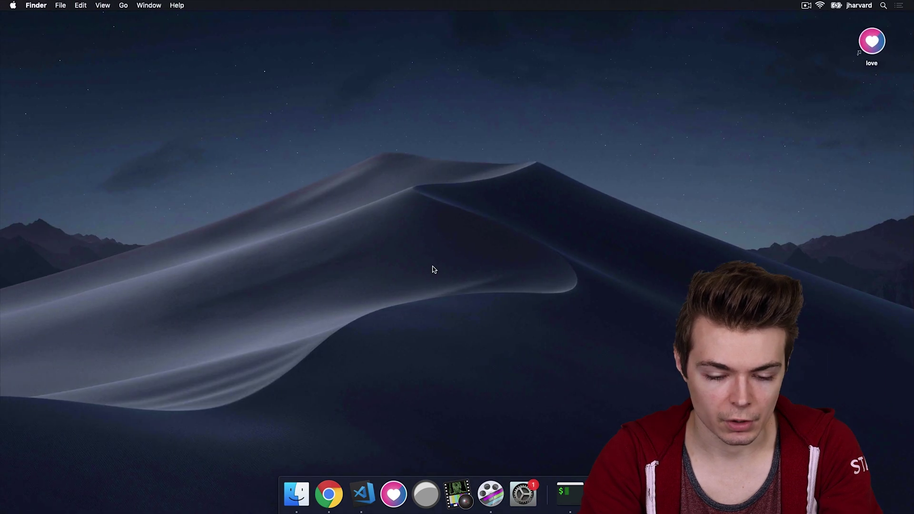
# Step: Browse the reference pong-2 and pong-1 folders under cs502019games-track
pyautogui.press('Left')
pyautogui.press('Left')
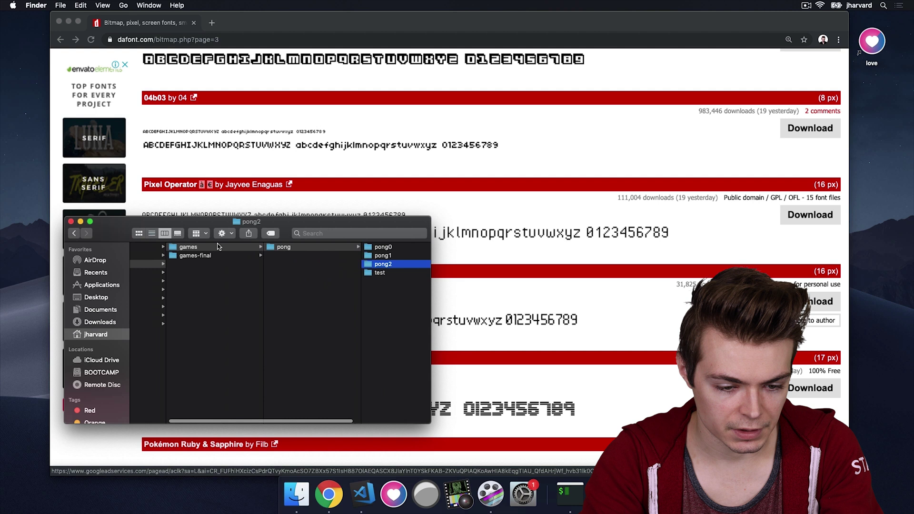
pyautogui.press('Left')
pyautogui.click(313, 247)
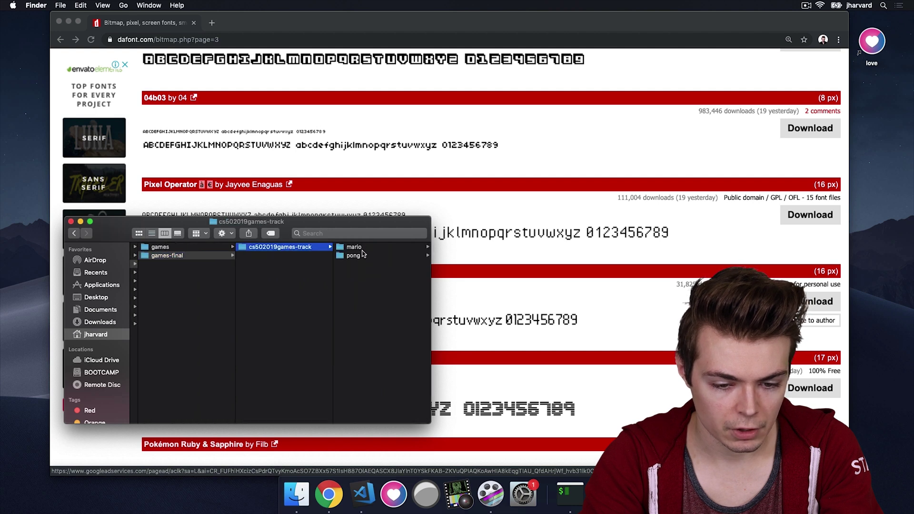
pyautogui.click(364, 256)
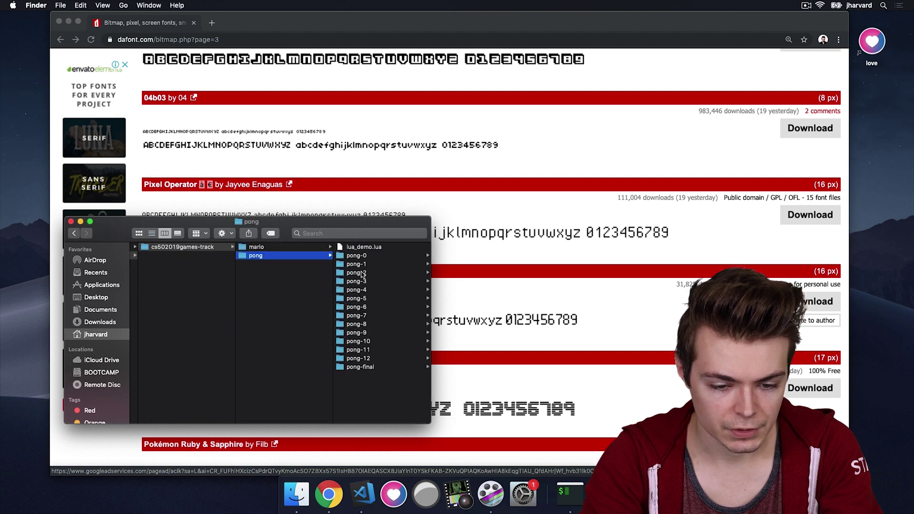
pyautogui.click(362, 273)
pyautogui.click(268, 264)
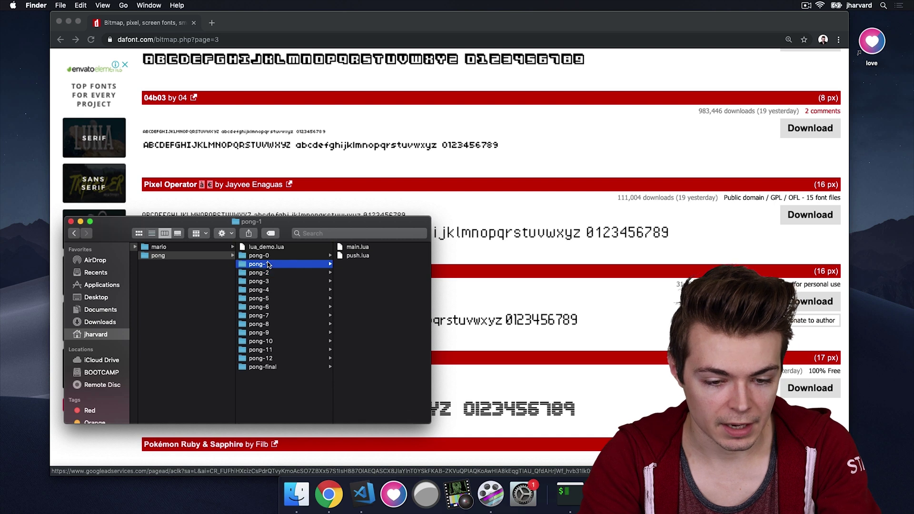
pyautogui.hscroll(-5, 258, 280)
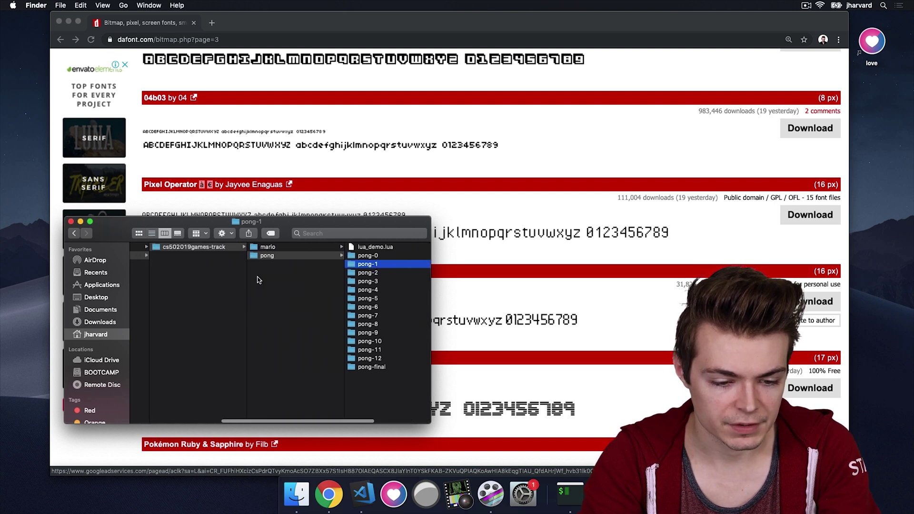
# Step: Delete the empty pong2 folder and rename the copied pong-1 folder to pong2
pyautogui.click(186, 248)
pyautogui.click(241, 249)
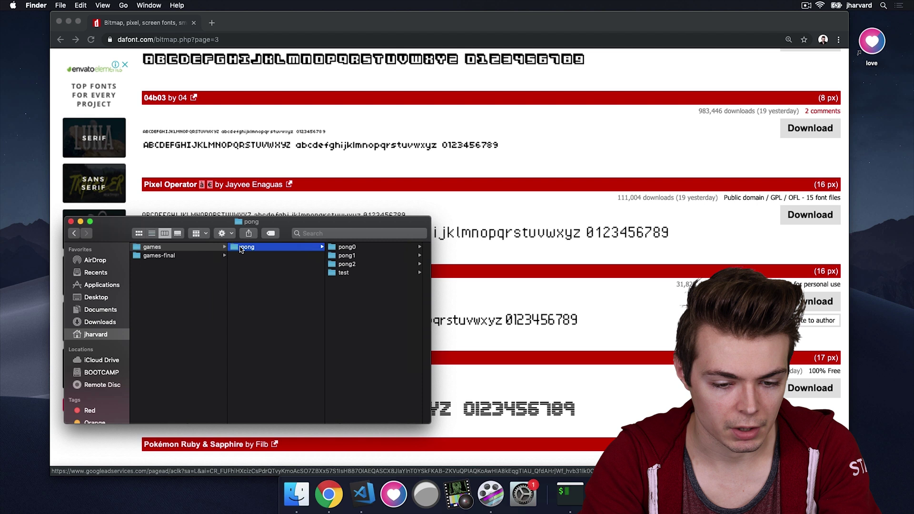
pyautogui.click(353, 265)
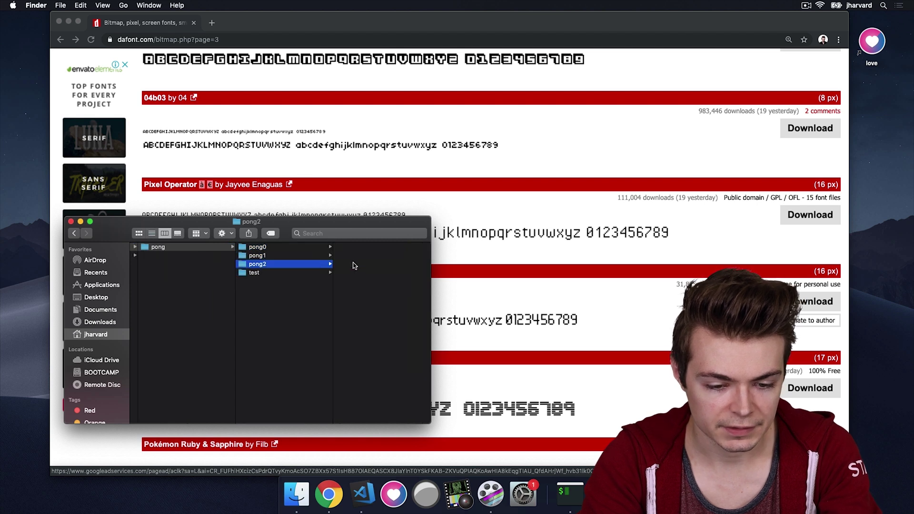
pyautogui.rightClick(269, 265)
pyautogui.click(281, 279)
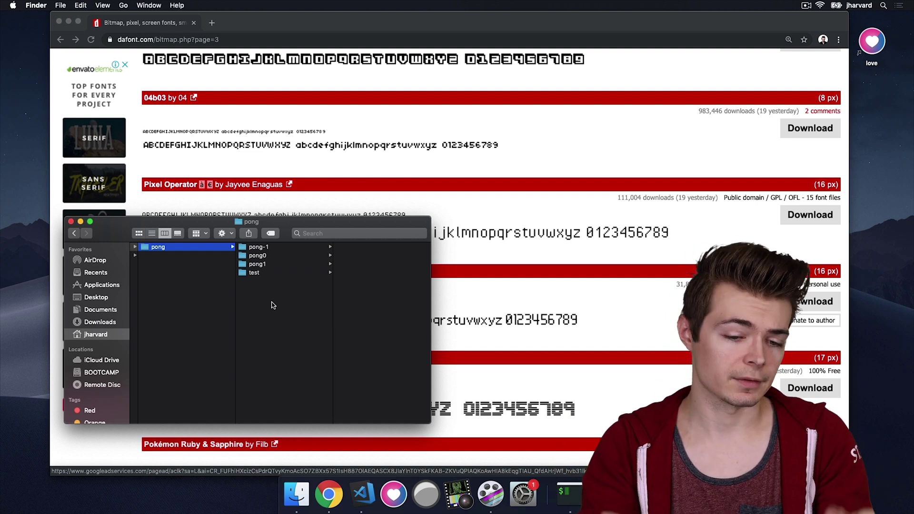
pyautogui.click(259, 247)
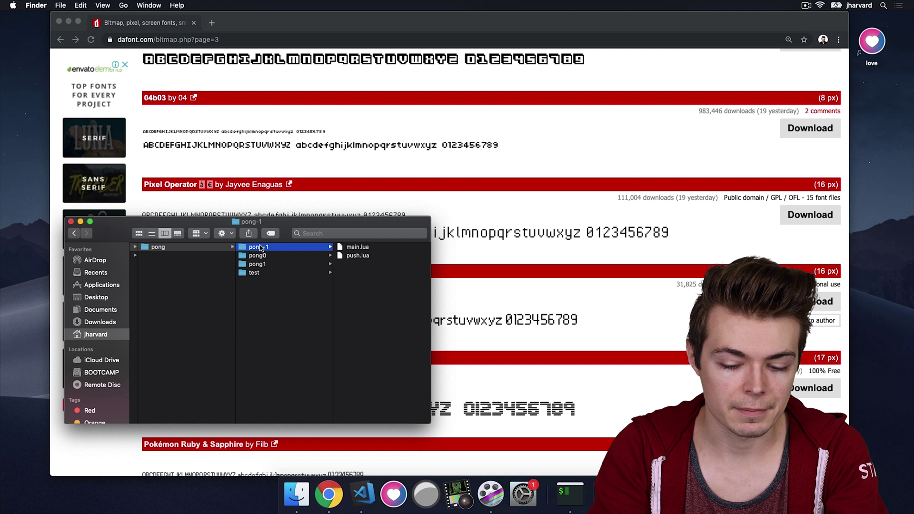
pyautogui.press('Return')
pyautogui.write('pong2')
pyautogui.press('Return')
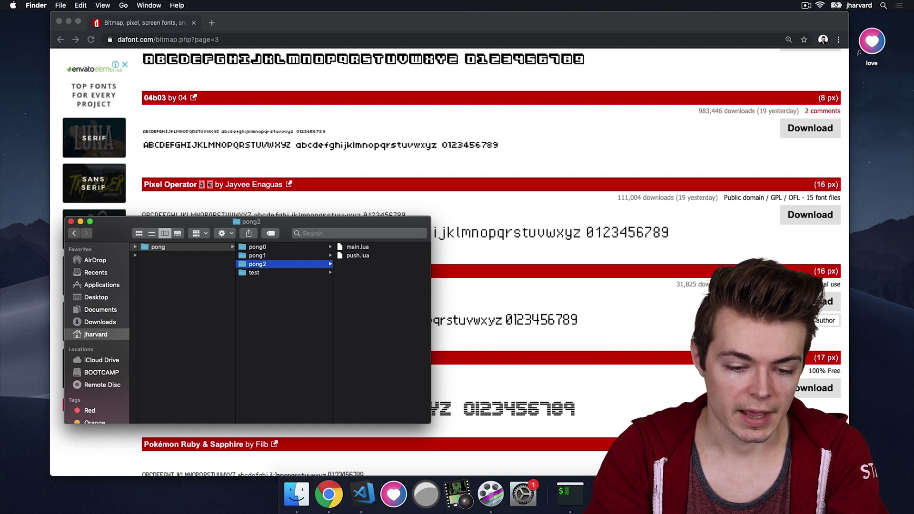
# Step: Take font.ttf from the reference pong-2 folder and open the new pong2 folder
pyautogui.press('Left')
pyautogui.press('Left')
pyautogui.press('Left')
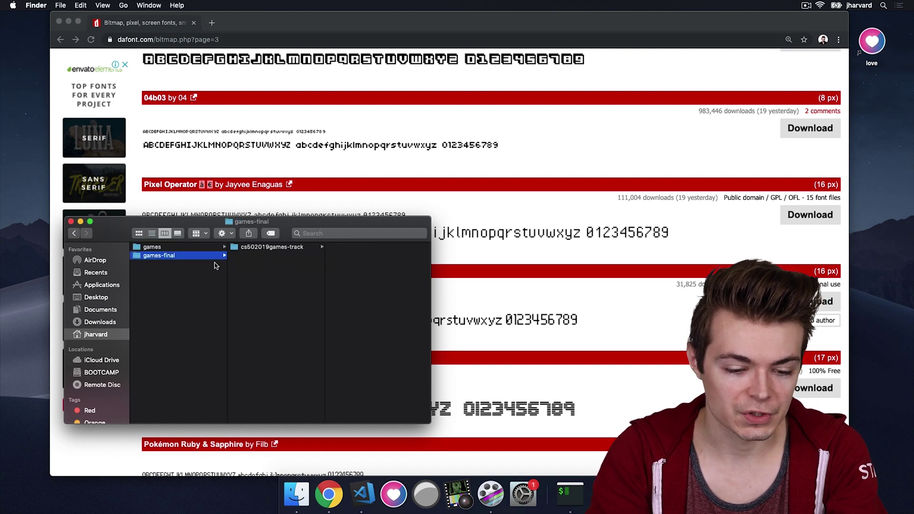
pyautogui.press('Right')
pyautogui.press('Right')
pyautogui.press('Down')
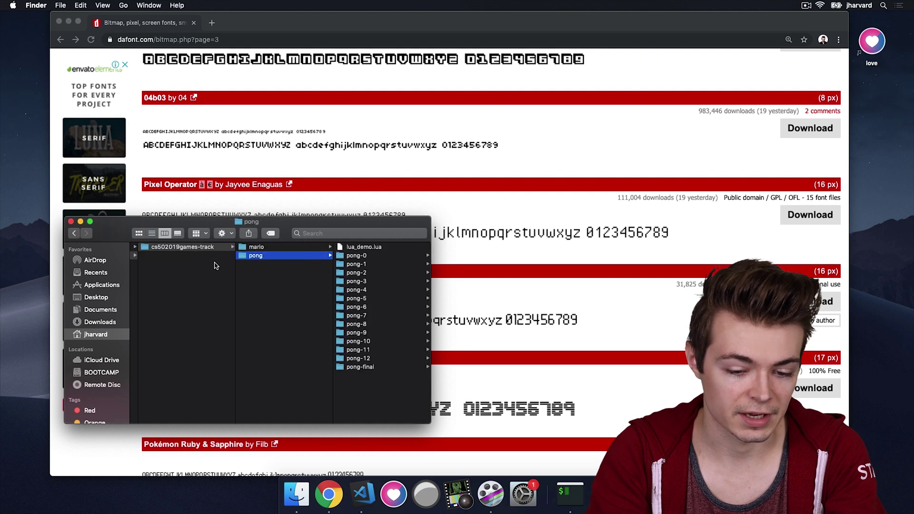
pyautogui.click(362, 274)
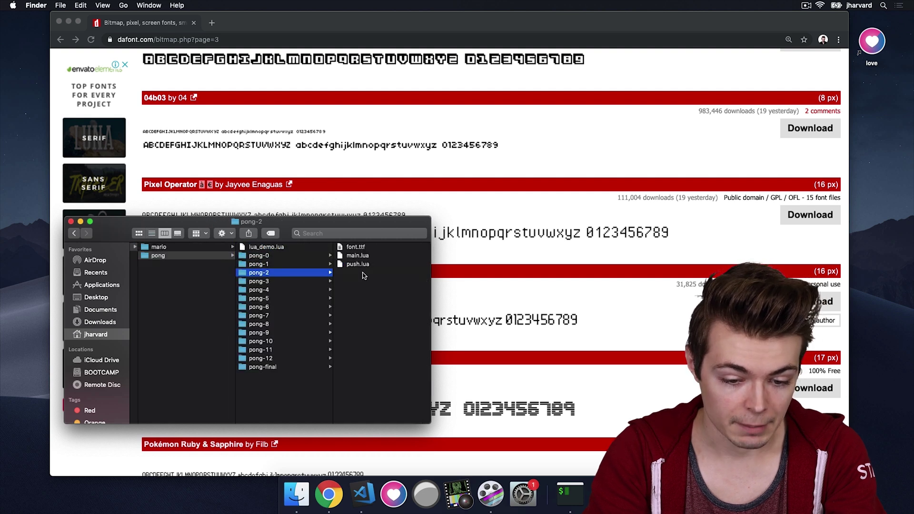
pyautogui.click(356, 249)
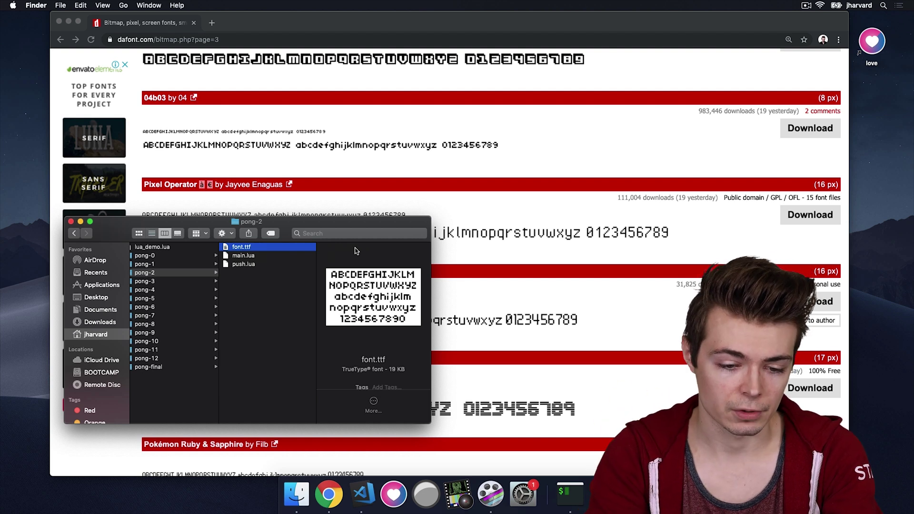
pyautogui.hscroll(-5, 187, 260)
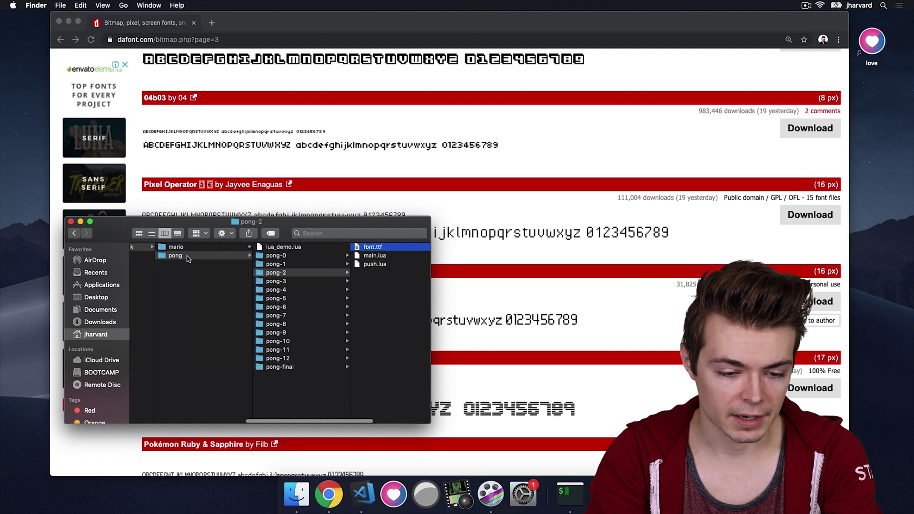
pyautogui.hscroll(-2, 190, 258)
pyautogui.hscroll(-2, 197, 255)
pyautogui.hscroll(-1, 200, 254)
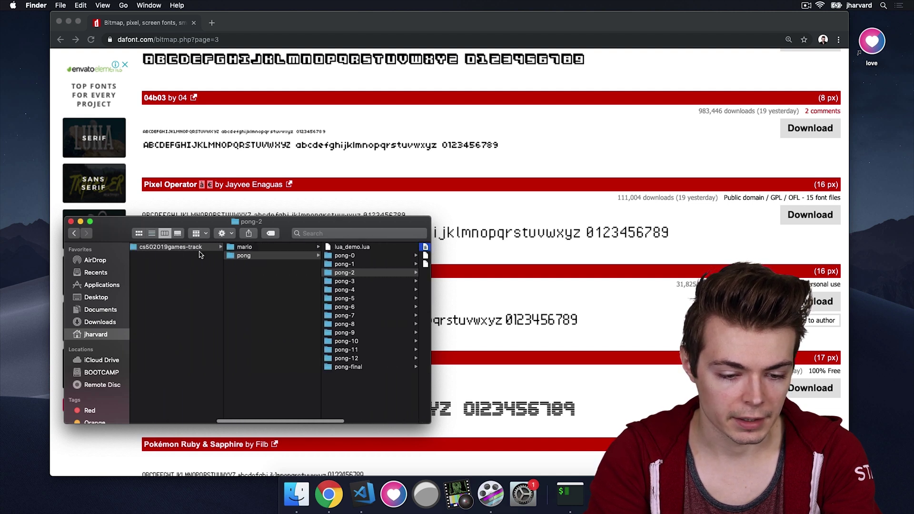
pyautogui.hscroll(-1, 199, 254)
pyautogui.click(171, 248)
pyautogui.click(245, 249)
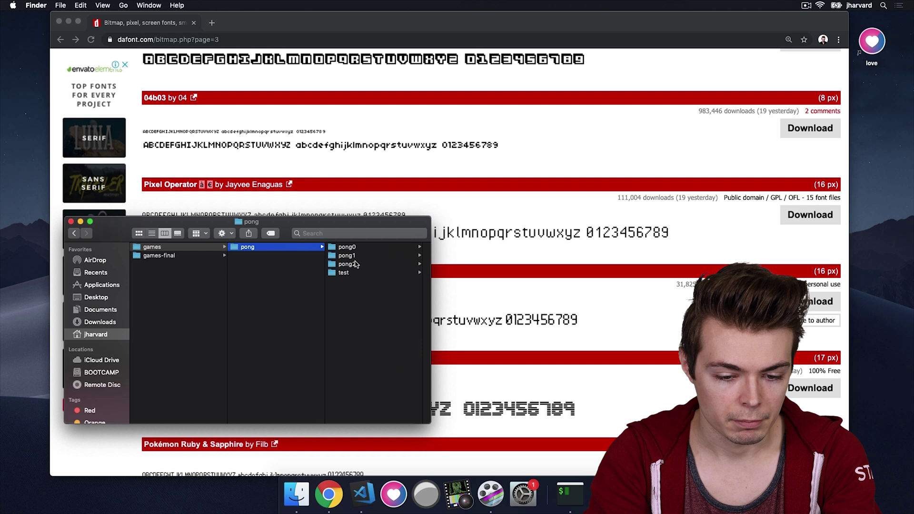
pyautogui.click(355, 265)
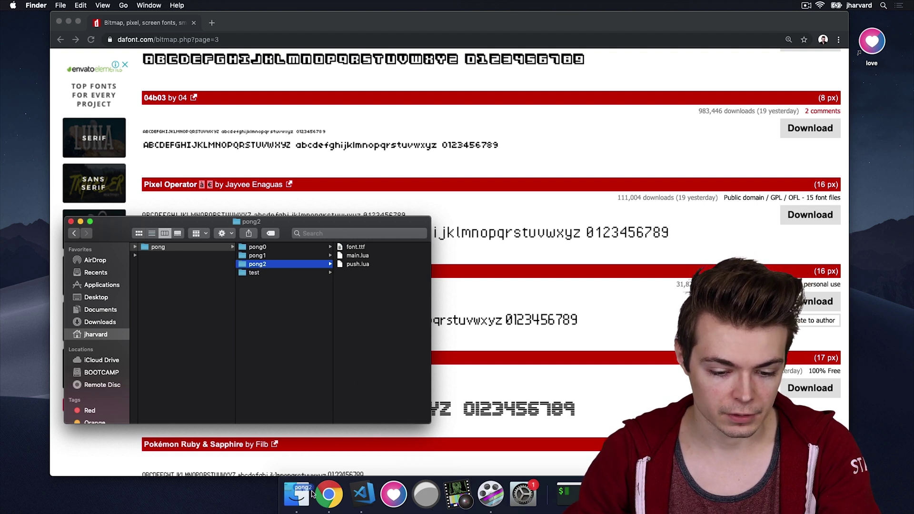
# Step: Bring up VS Code with pong2, make it full screen, and open main.lua
pyautogui.click(370, 500)
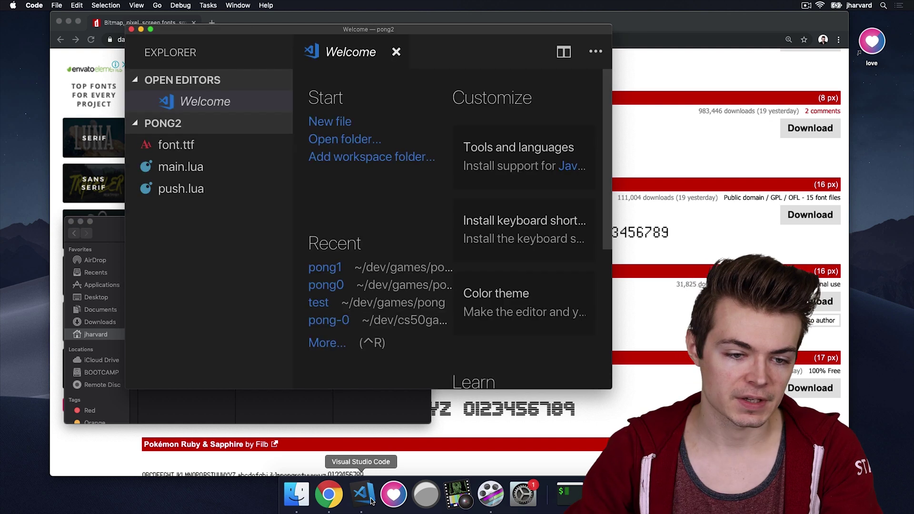
pyautogui.click(152, 28)
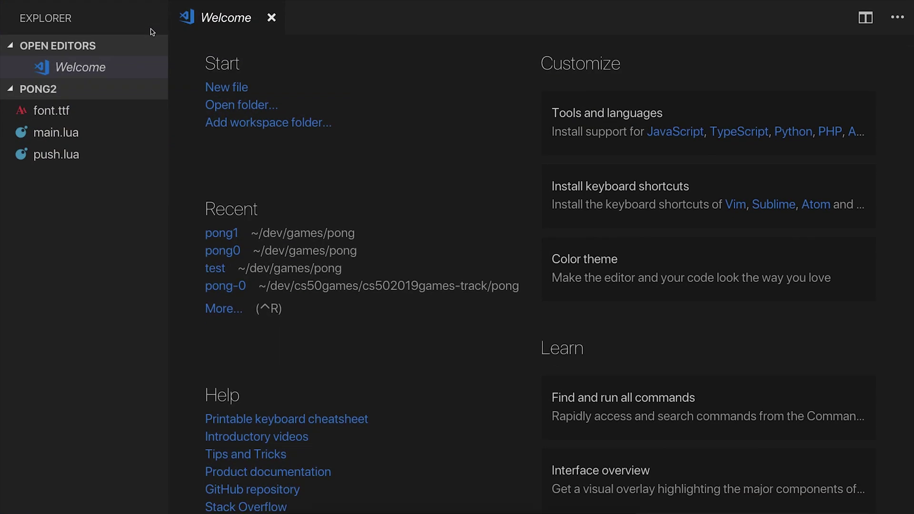
pyautogui.click(84, 135)
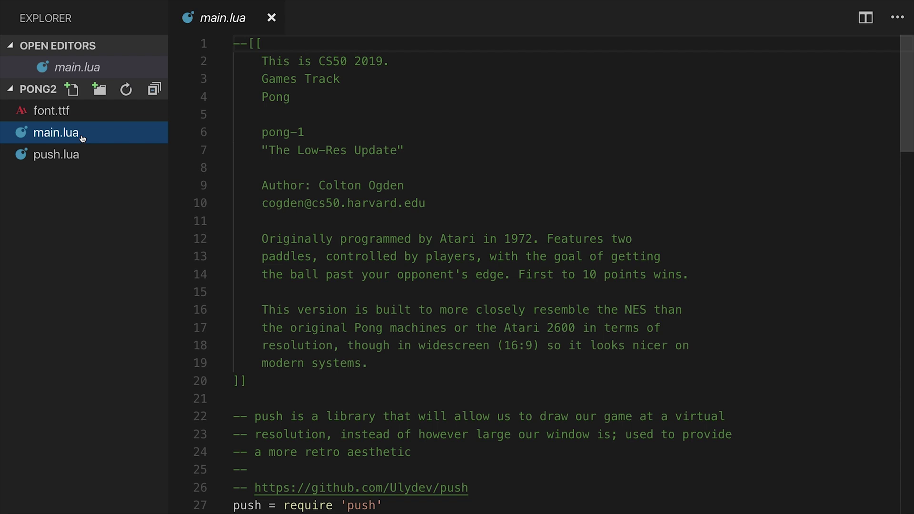
pyautogui.scroll(-10, 325, 154)
pyautogui.scroll(-5, 326, 155)
pyautogui.scroll(-3, 325, 154)
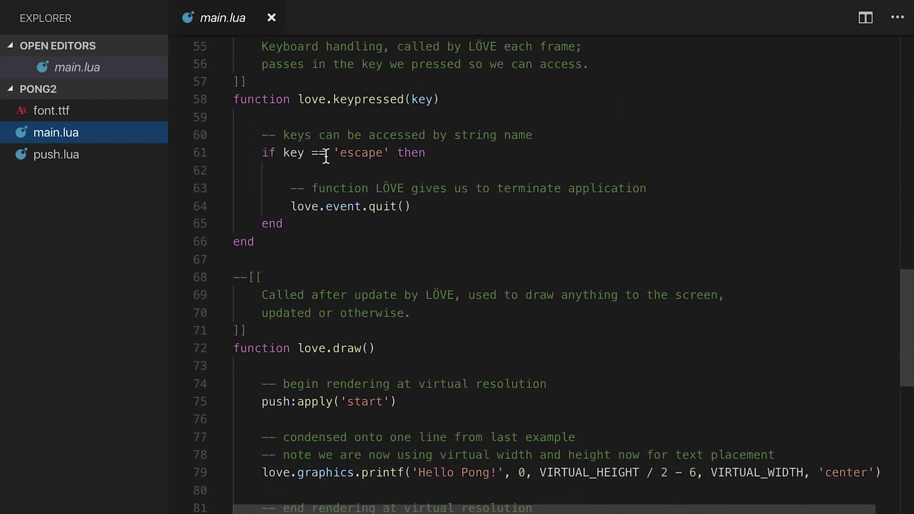
pyautogui.scroll(-2, 325, 155)
pyautogui.scroll(-2, 324, 155)
pyautogui.scroll(1, 326, 155)
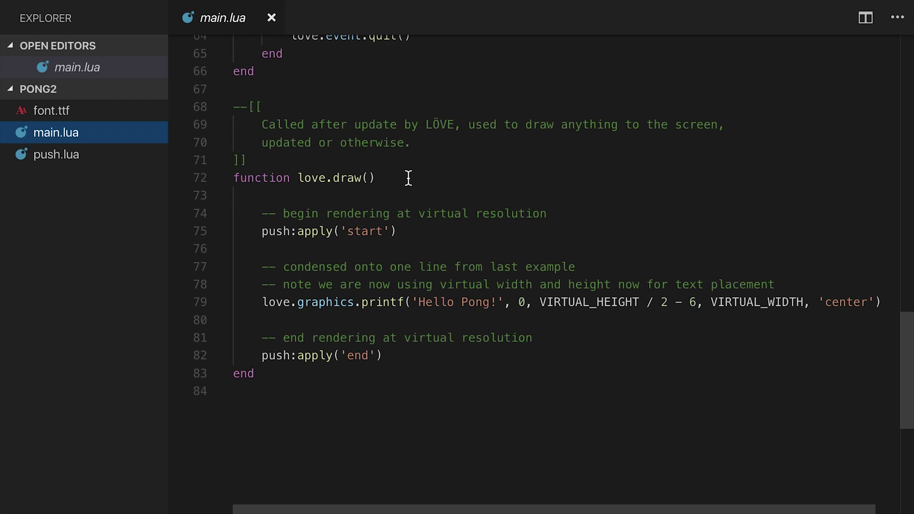
pyautogui.scroll(4, 402, 226)
pyautogui.scroll(9, 402, 225)
pyautogui.scroll(1, 400, 227)
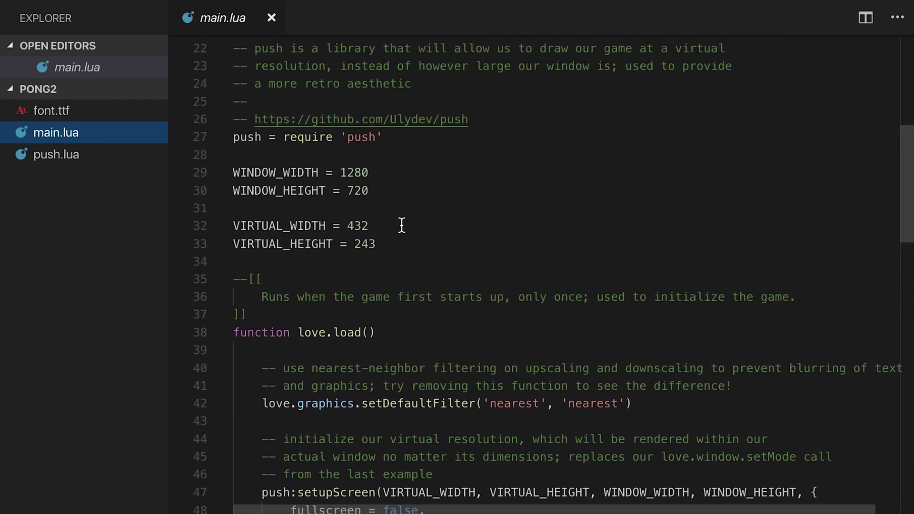
pyautogui.scroll(-3, 386, 246)
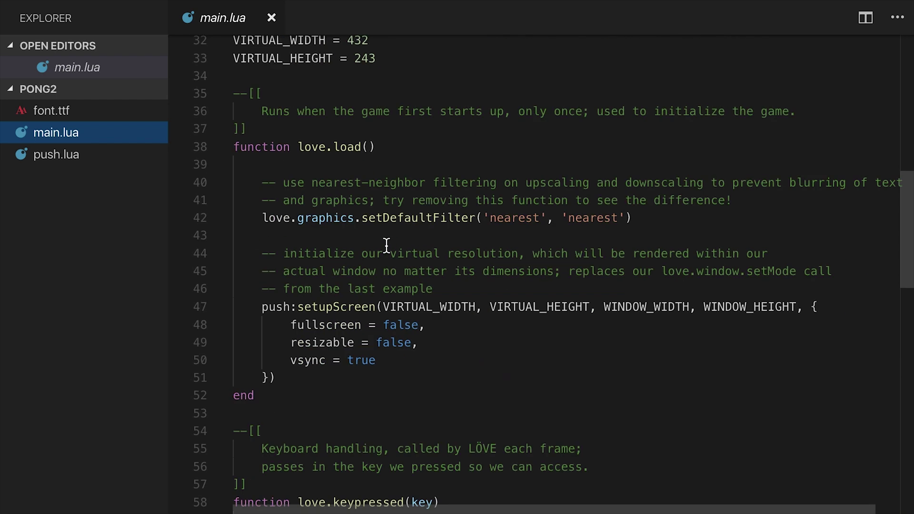
# Step: After line 42, add smallFont = love.graphics.newFont('font.ttf', 8) and love.graphics.setFont(smallFont)
pyautogui.click(644, 218)
pyautogui.press('Return')
pyautogui.press('Return')
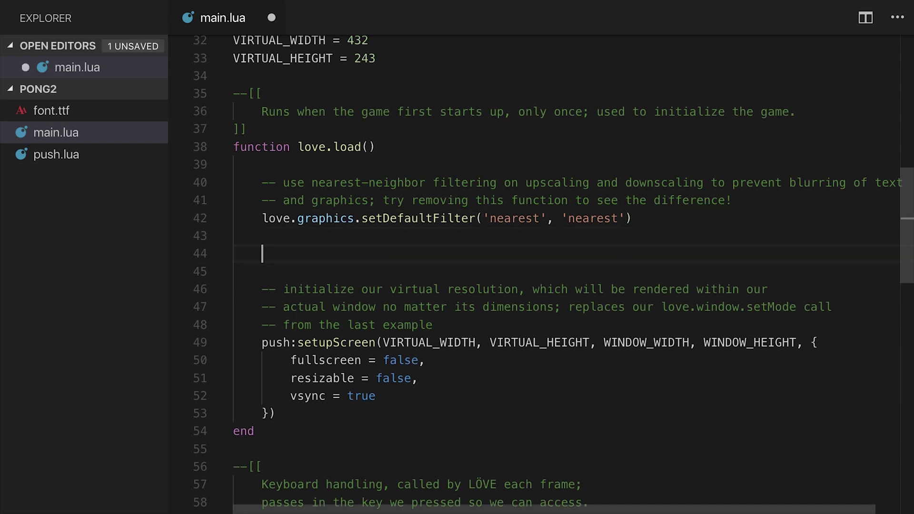
pyautogui.write('small')
pyautogui.write('Font = love.g')
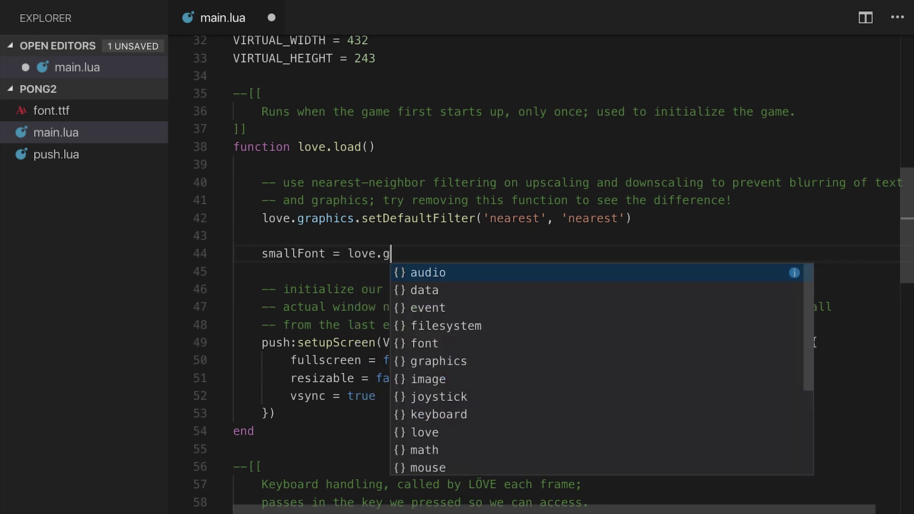
pyautogui.write("raphics.newFont('")
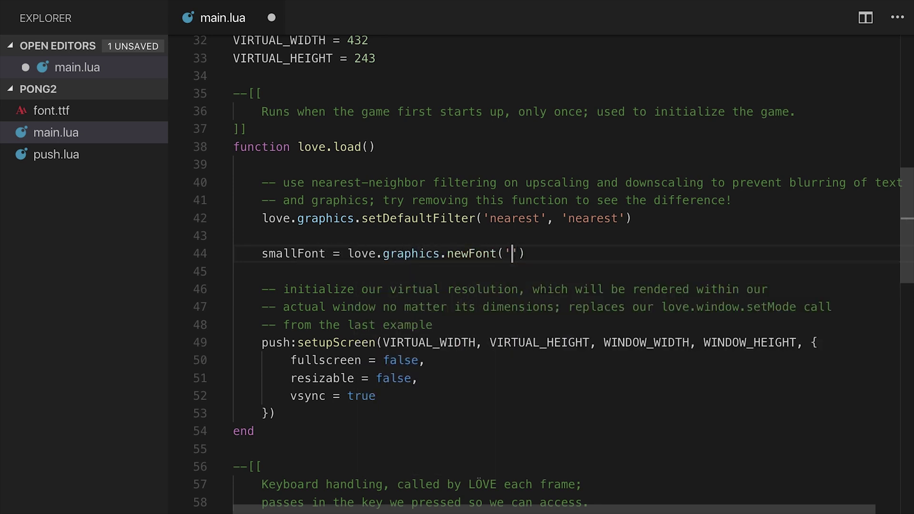
pyautogui.write('font.tt')
pyautogui.write("f', 8")
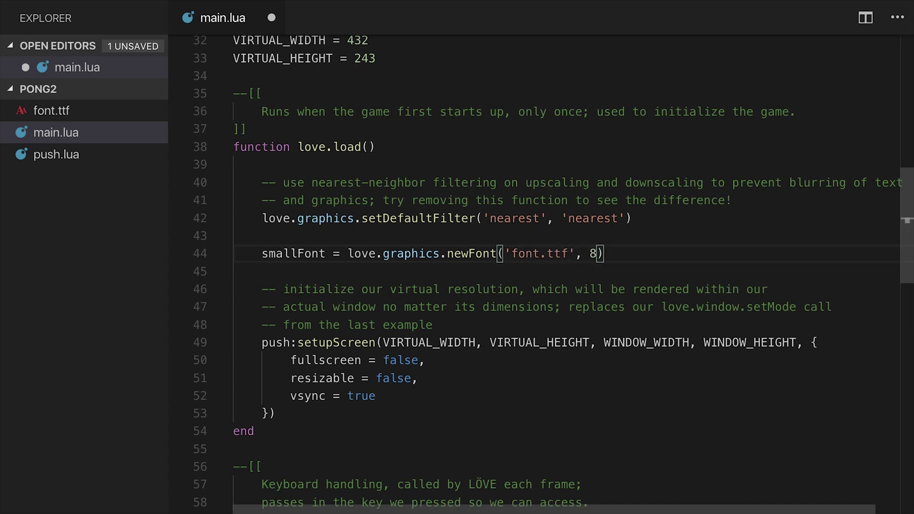
pyautogui.write(')')
pyautogui.press('Return')
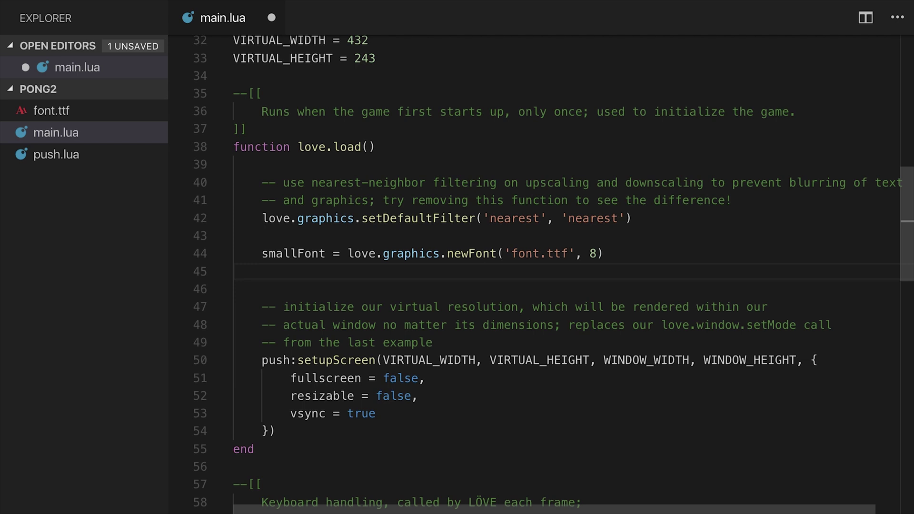
pyautogui.write('love')
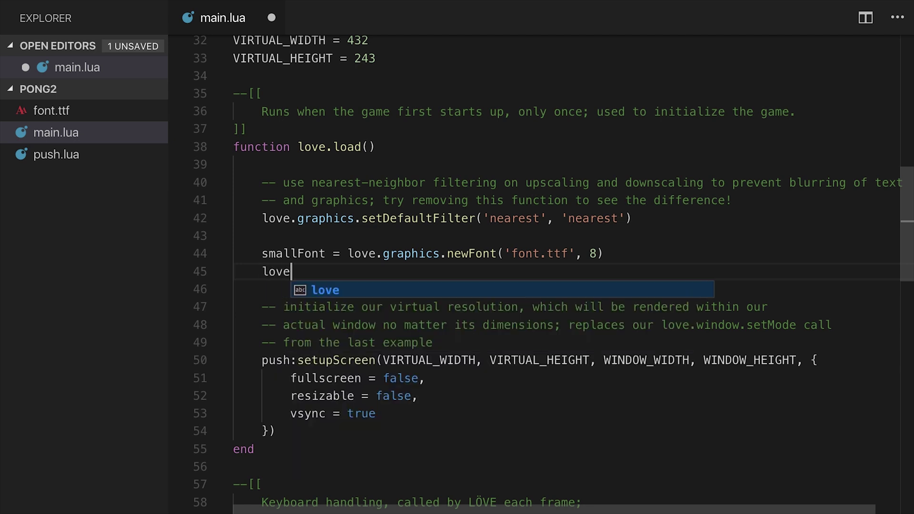
pyautogui.write('.graphics.setFont(')
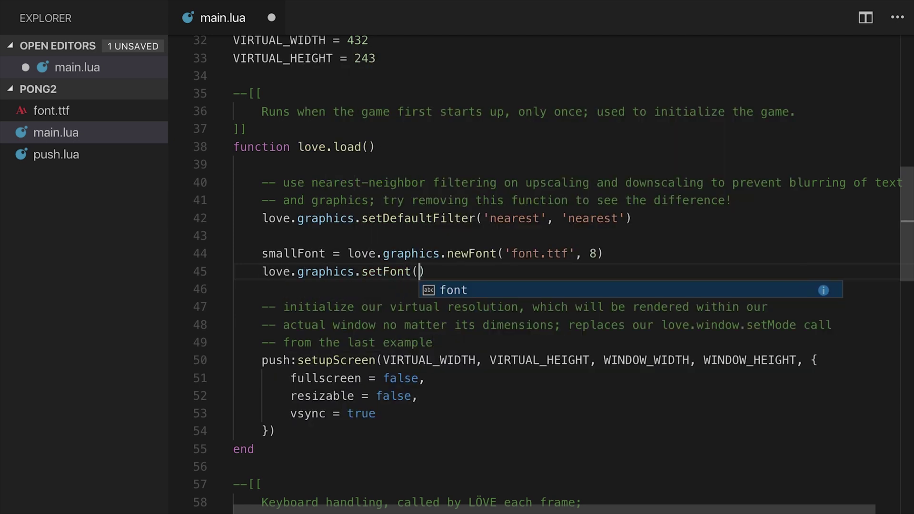
pyautogui.write('smallFont')
pyautogui.press('Escape')
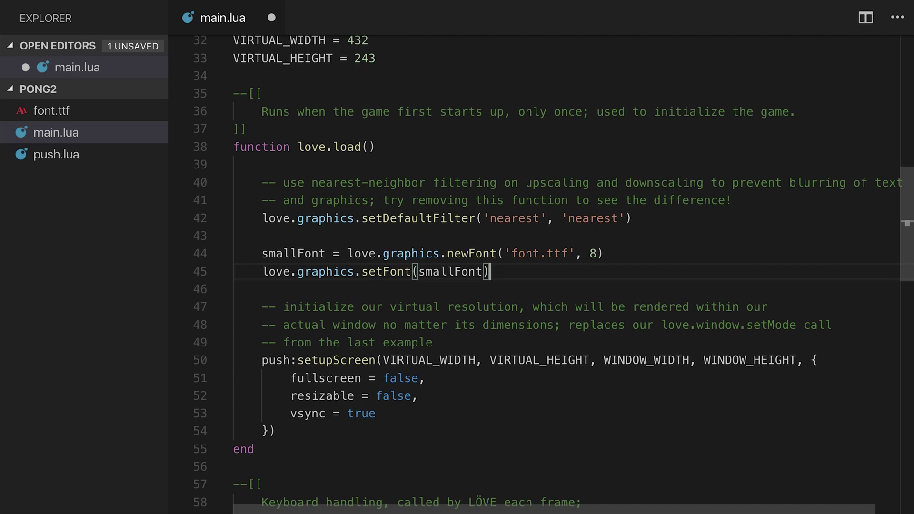
pyautogui.press('Up')
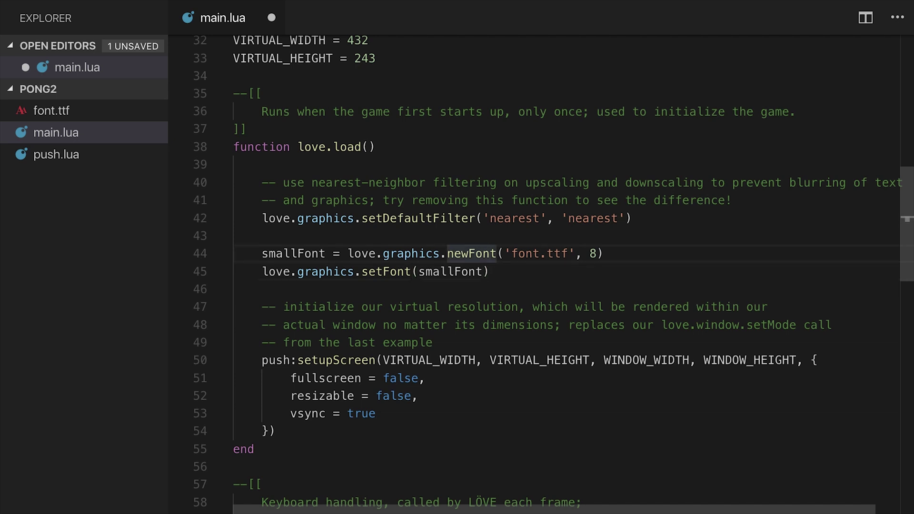
pyautogui.click(405, 278)
# Step: Save main.lua, run it in LÖVE to check the pixel-font Hello Pong!, then quit
pyautogui.hotkey('ctrl', 's')
pyautogui.hotkey('alt', 'l')
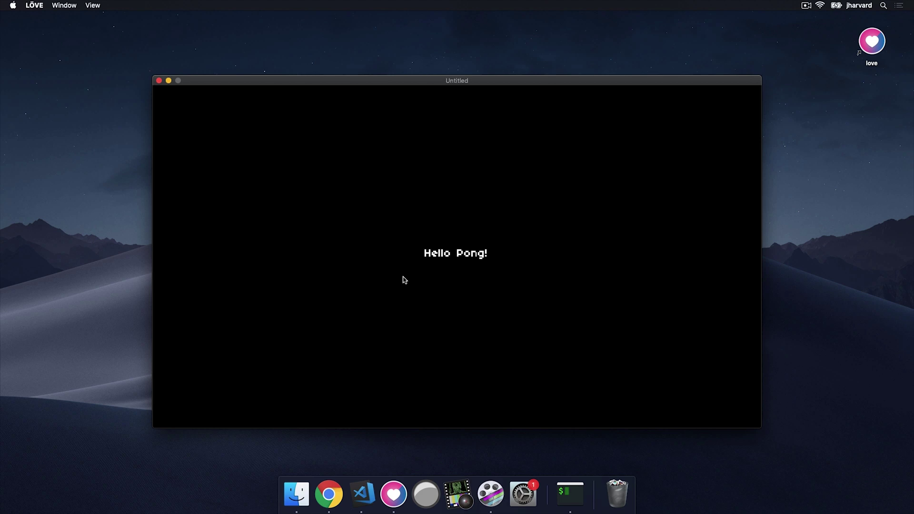
pyautogui.press('super+q')
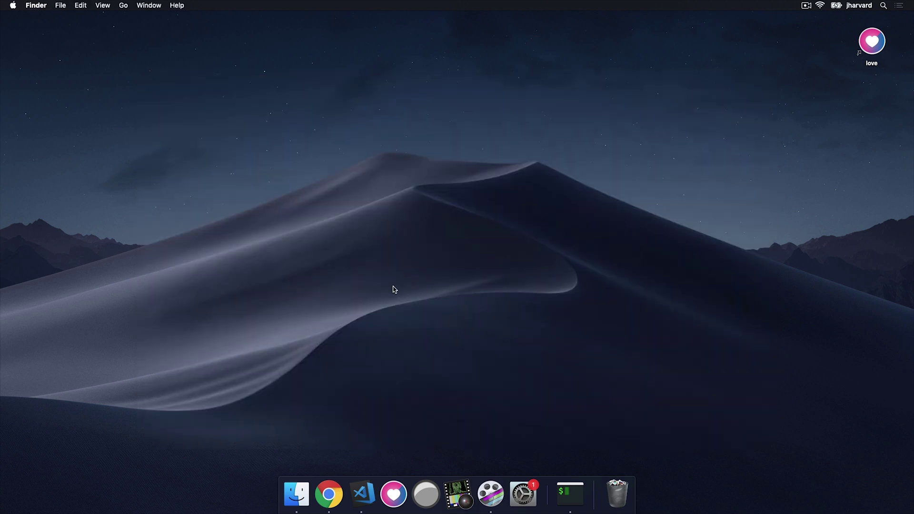
# Step: Replace VIRTUAL_HEIGHT / 2 - 6 in the printf call with 20, save, and test-run the game
pyautogui.press('super+Tab')
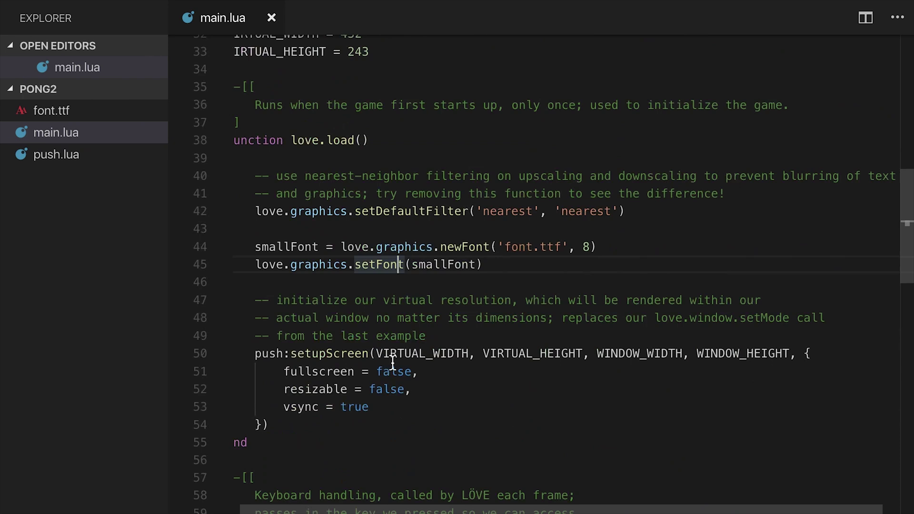
pyautogui.scroll(-10, 393, 363)
pyautogui.scroll(2, 393, 362)
pyautogui.hscroll(2, 426, 349)
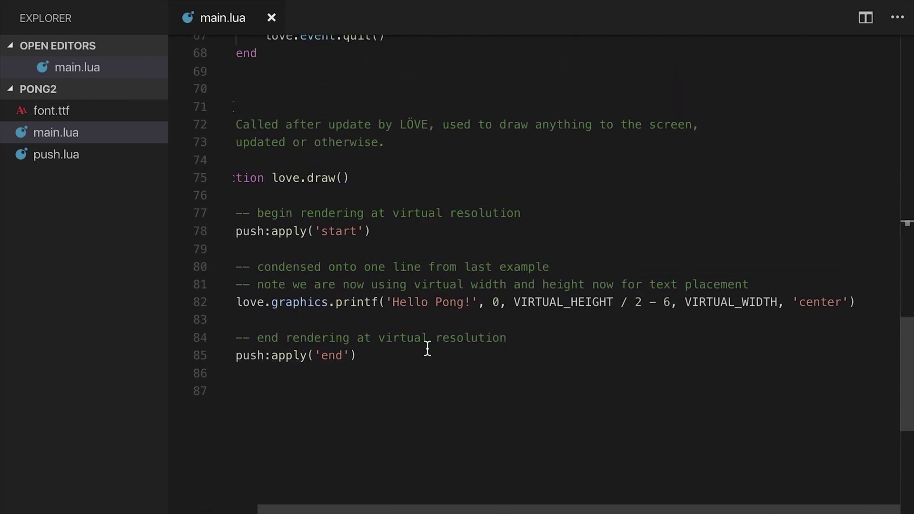
pyautogui.moveTo(513, 307); pyautogui.dragTo(672, 315)
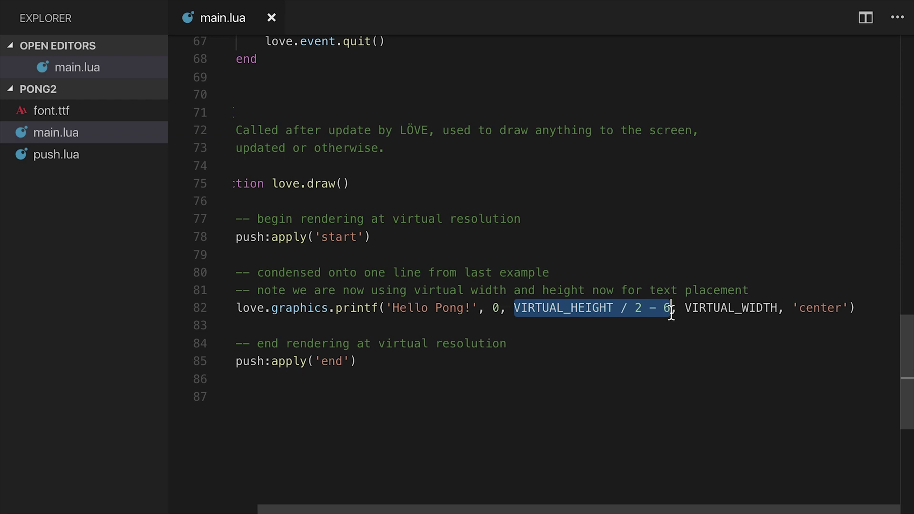
pyautogui.press('BackSpace')
pyautogui.write('20')
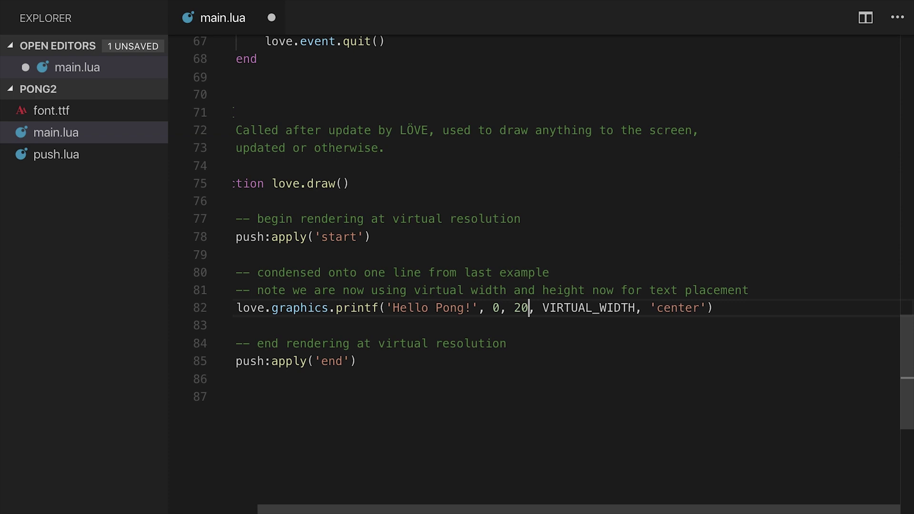
pyautogui.press('super+s')
pyautogui.hotkey('alt', 'l')
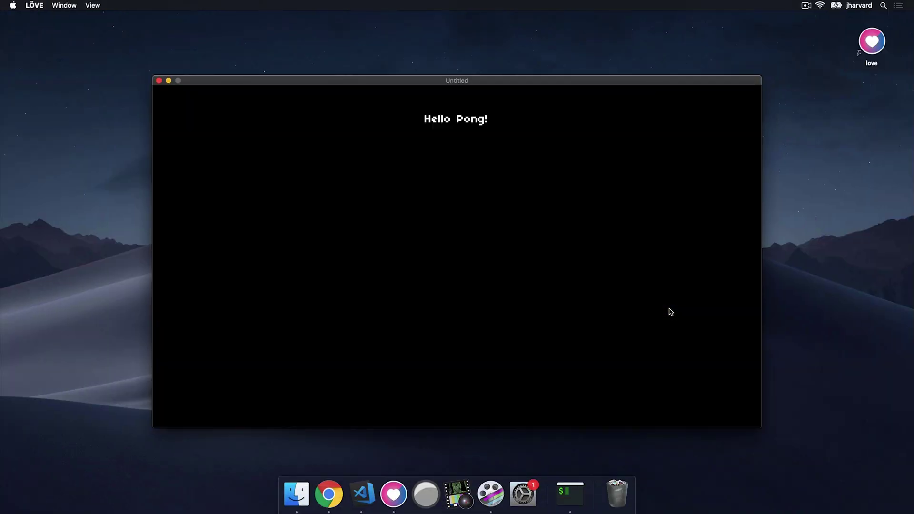
pyautogui.press('Escape')
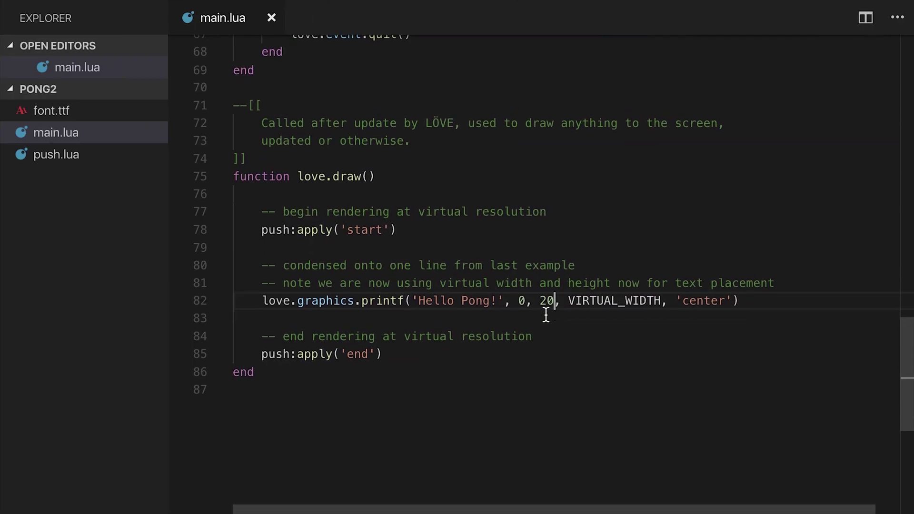
pyautogui.hotkey('ctrl', 'Right')
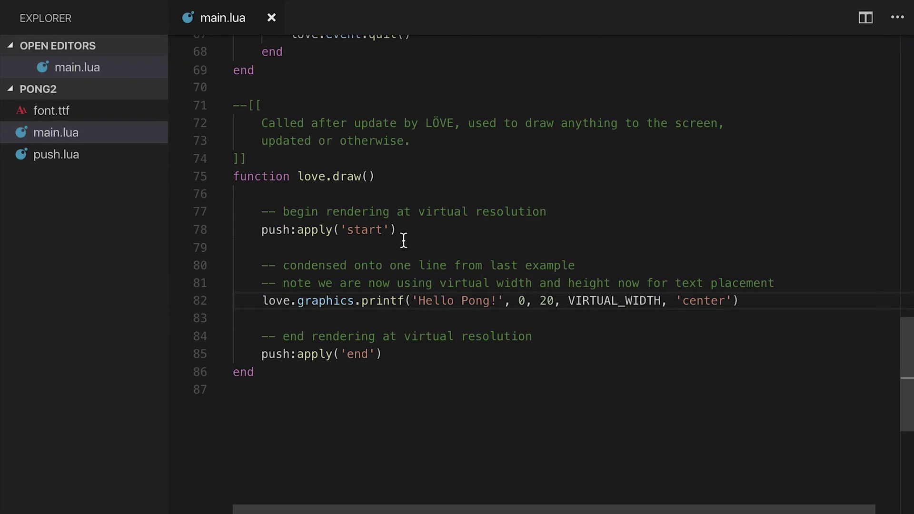
pyautogui.click(414, 238)
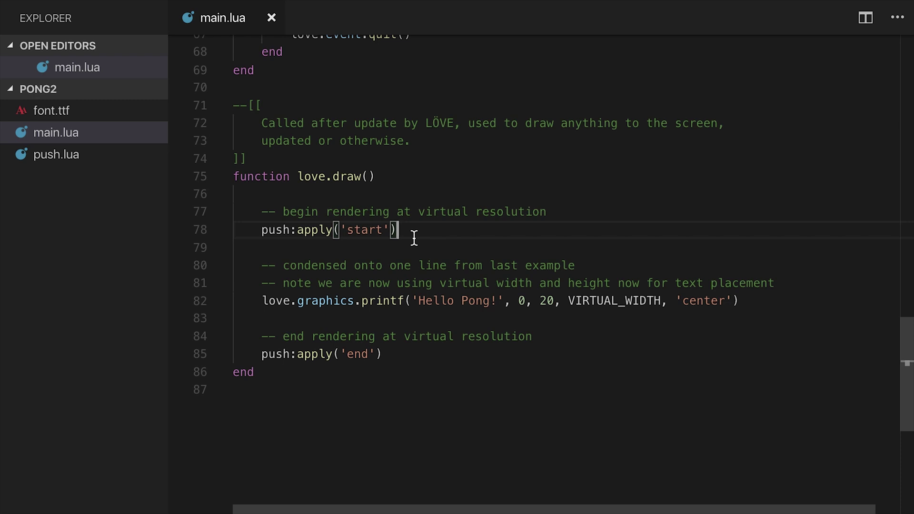
# Step: Add love.graphics.clear(40, 45, 52, 255) after line 78, save, and run the game
pyautogui.press('Up')
pyautogui.press('Up')
pyautogui.press('Up')
pyautogui.press('Down')
pyautogui.press('Down')
pyautogui.press('Down')
pyautogui.press('Return')
pyautogui.press('Return')
pyautogui.write('love')
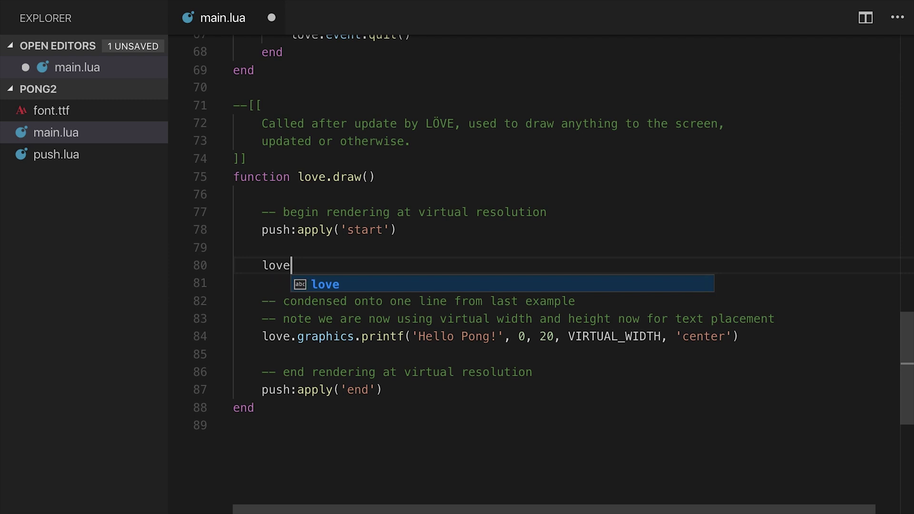
pyautogui.write('.graphics.cle')
pyautogui.press('Tab')
pyautogui.write('(')
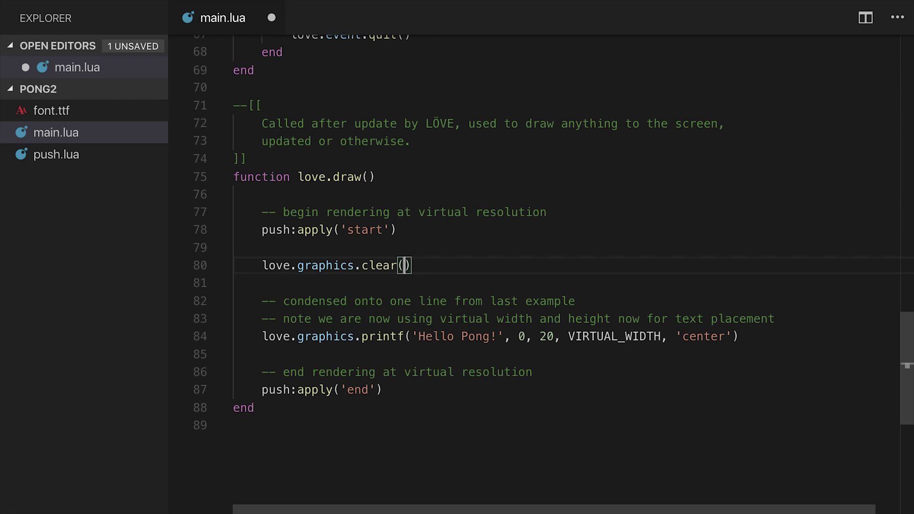
pyautogui.write('40, 45, ')
pyautogui.write('52, 255')
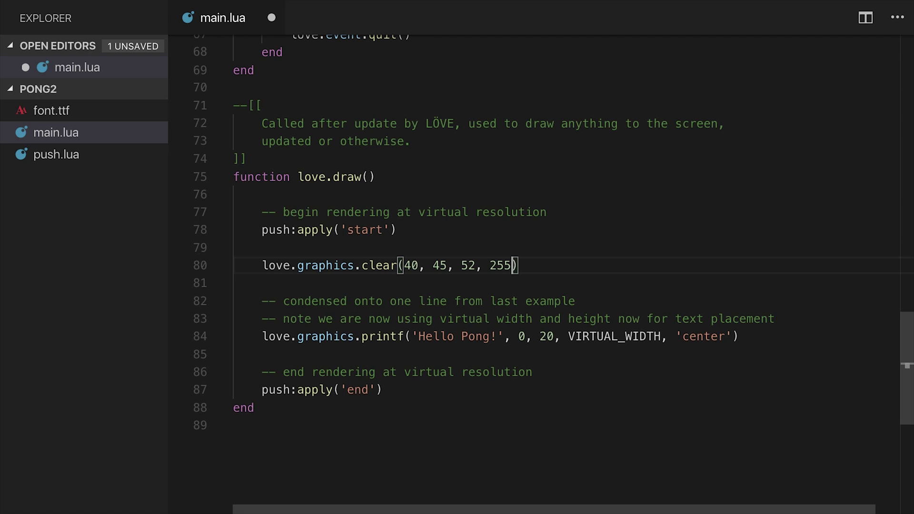
pyautogui.press('Left')
pyautogui.press('Left')
pyautogui.press('Left')
pyautogui.press('Left')
pyautogui.press('Left')
pyautogui.press('Left')
pyautogui.press('Left')
pyautogui.hotkey('ctrl', 's')
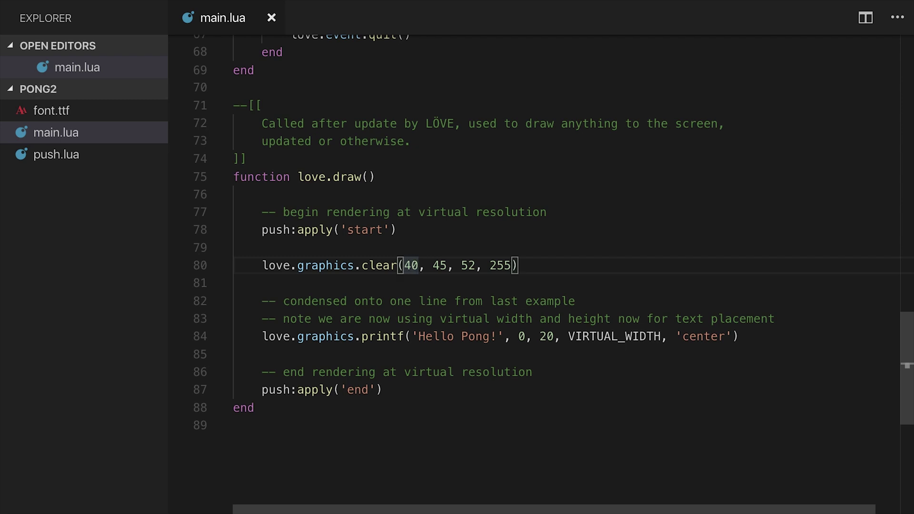
pyautogui.hotkey('alt', 'l')
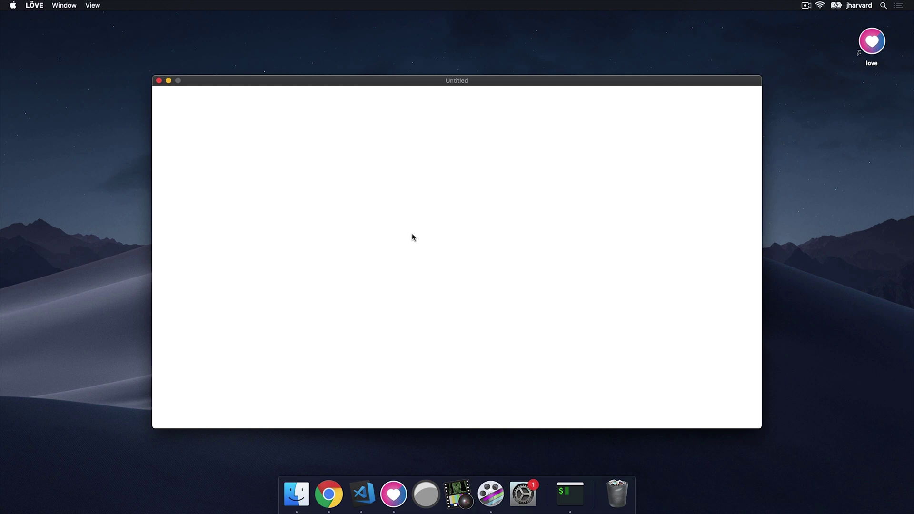
# Step: Close the blank white LÖVE game window to get back to main.lua
pyautogui.press('Escape')
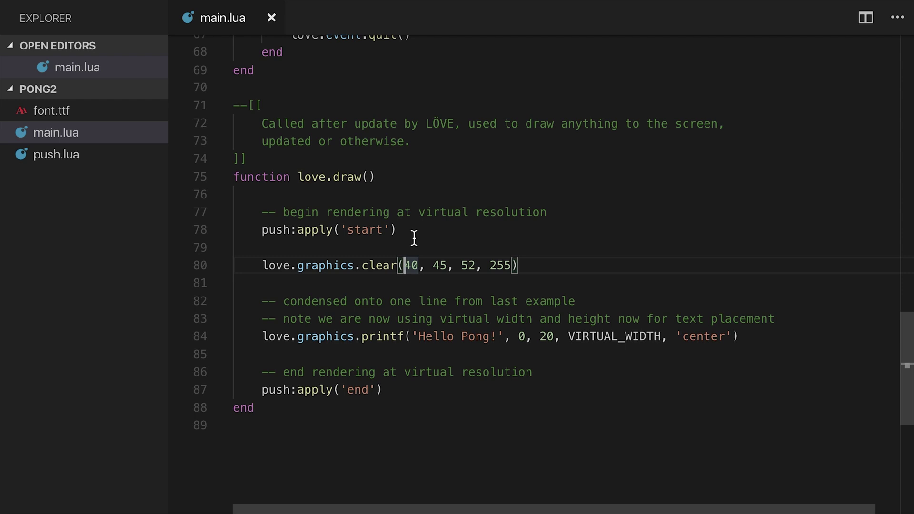
# Step: Divide each clear() colour value on line 80 by 255, save, and test the dark grey background
pyautogui.click(419, 265)
pyautogui.write('/ 2')
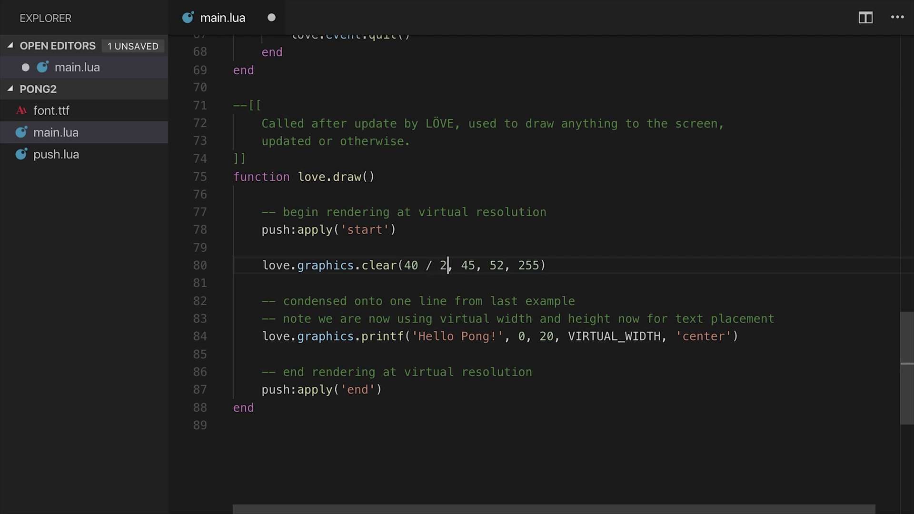
pyautogui.write('55')
pyautogui.press('Right')
pyautogui.press('Right')
pyautogui.press('Right')
pyautogui.write('/ 255')
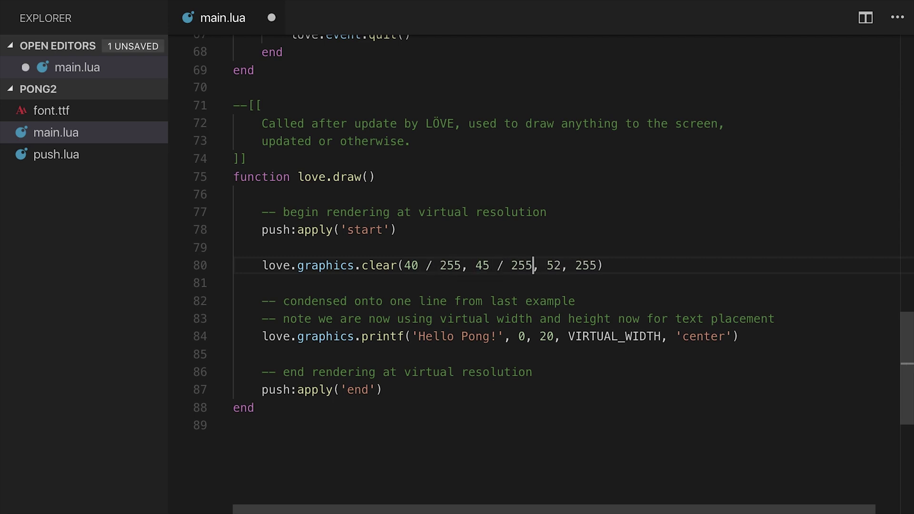
pyautogui.press('Right')
pyautogui.press('Right')
pyautogui.press('Right')
pyautogui.press('Right')
pyautogui.write('/ 25')
pyautogui.write('5')
pyautogui.press('Right')
pyautogui.press('Right')
pyautogui.press('Right')
pyautogui.press('Right')
pyautogui.press('Right')
pyautogui.write('/ ')
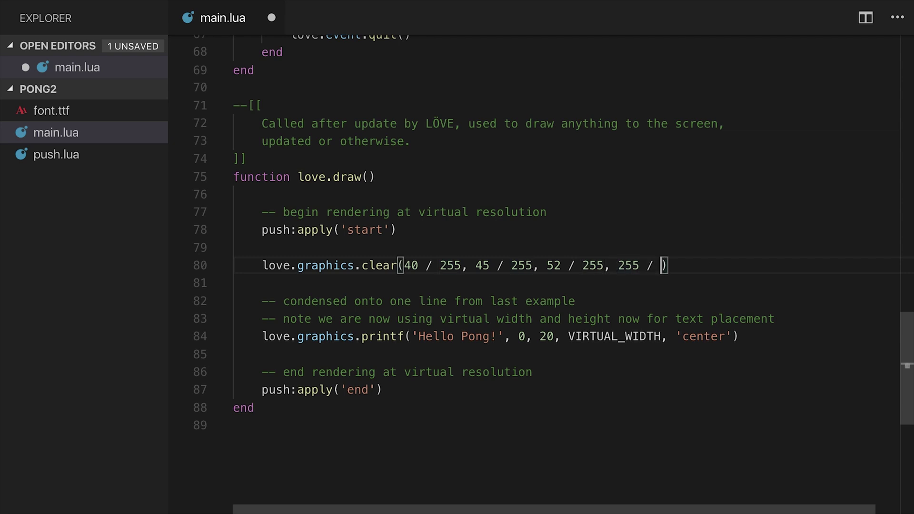
pyautogui.write('255')
pyautogui.press('super+s')
pyautogui.hotkey('alt', 'l')
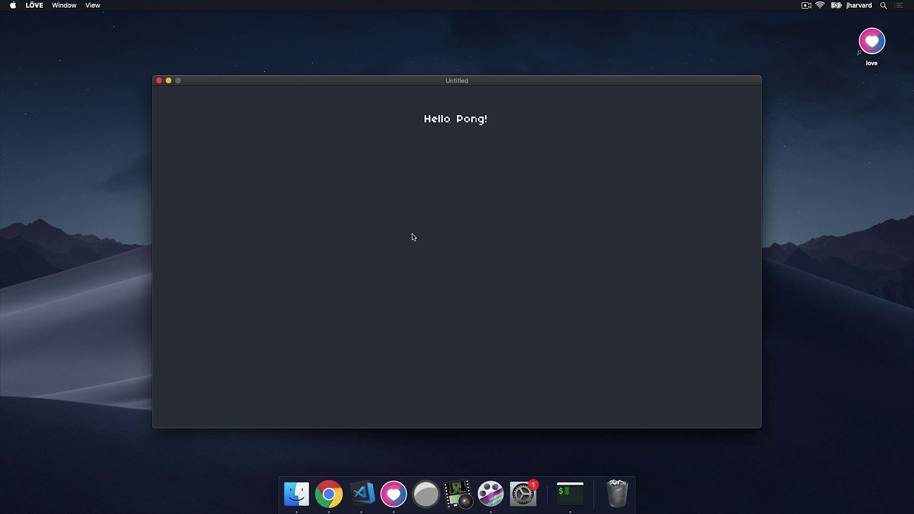
pyautogui.press('Escape')
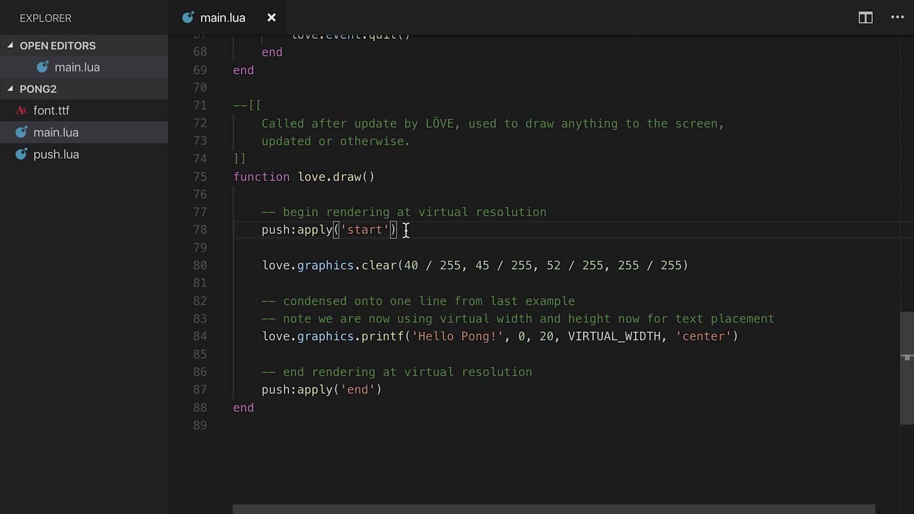
# Step: On line 82, add love.graphics.rectangle('fill', VIRTUAL_WIDTH / 2, VIRTUAL_HEIGHT / 2, 5, 5) and save
pyautogui.click(720, 270)
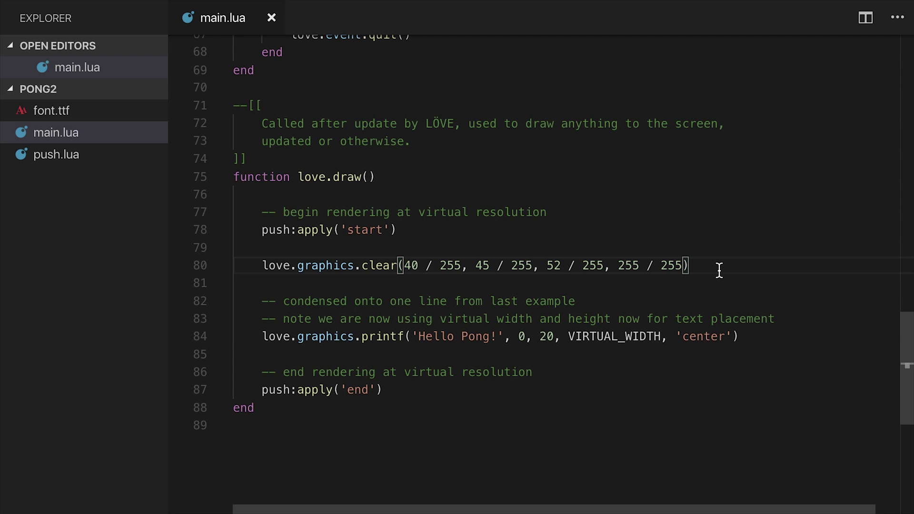
pyautogui.press('Return')
pyautogui.press('Return')
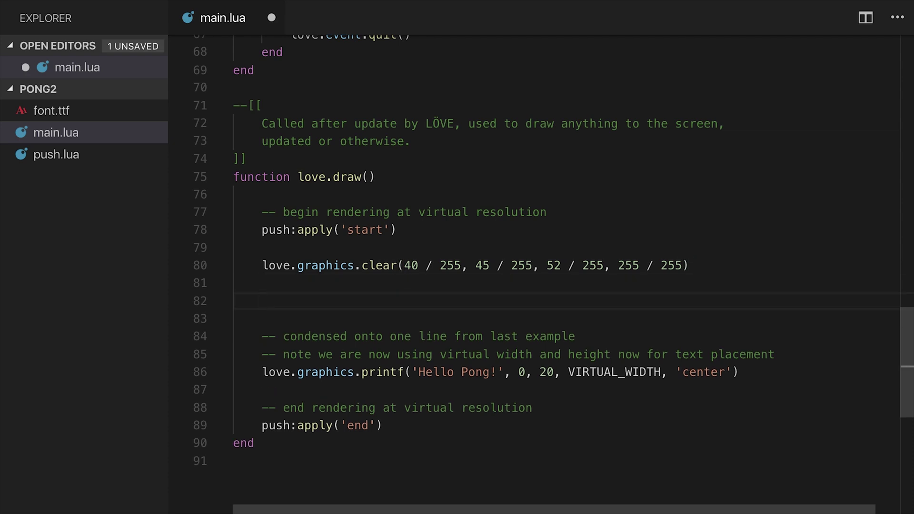
pyautogui.write('love.graphic')
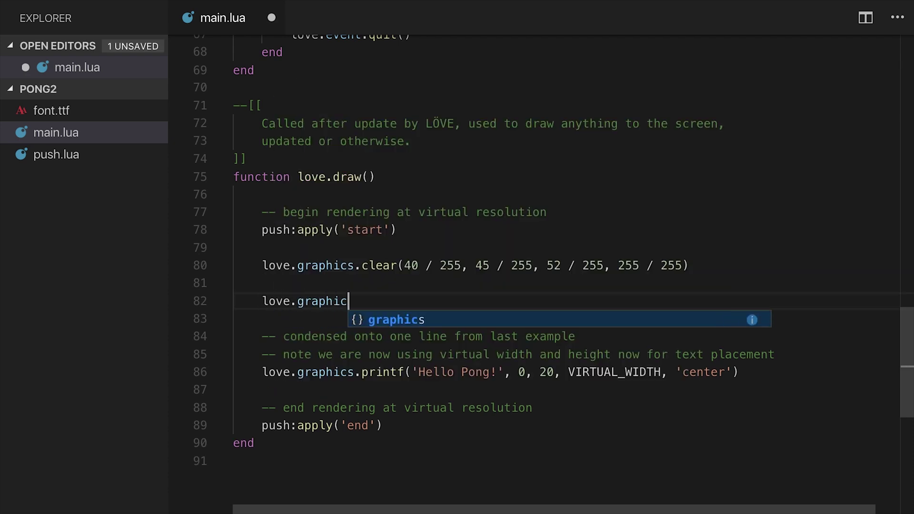
pyautogui.write('s.rectangle(')
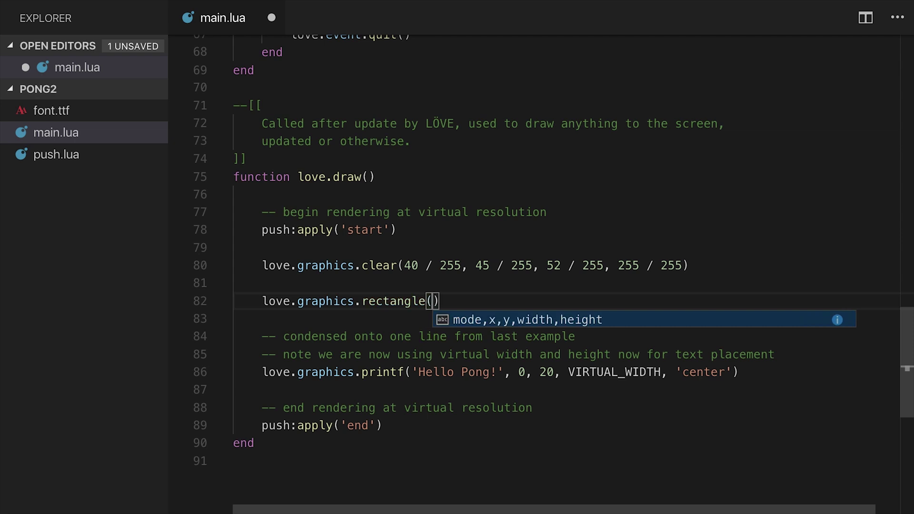
pyautogui.write("'")
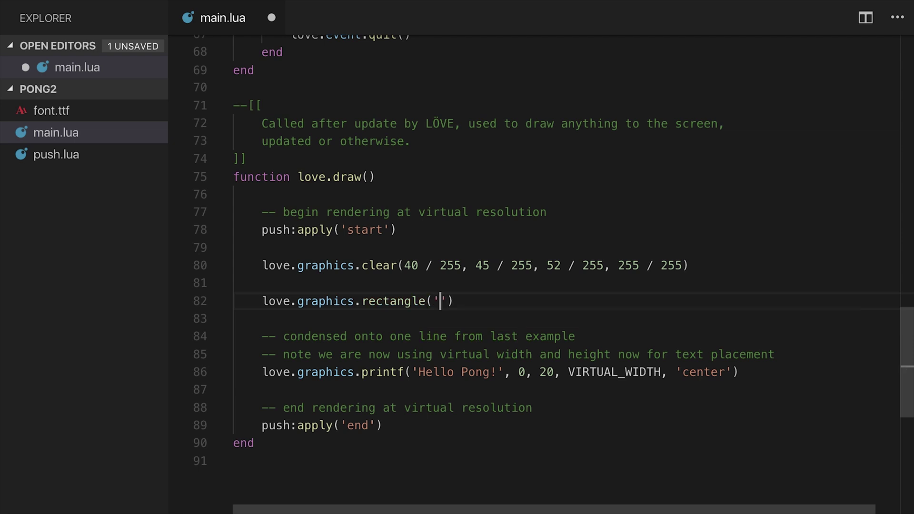
pyautogui.write("fill', ")
pyautogui.write('V')
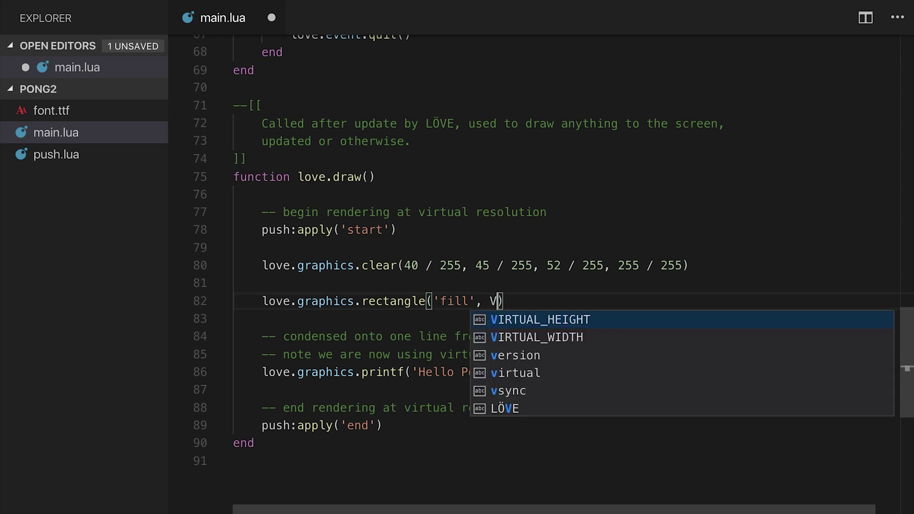
pyautogui.write('IRTUAL_WIDTH')
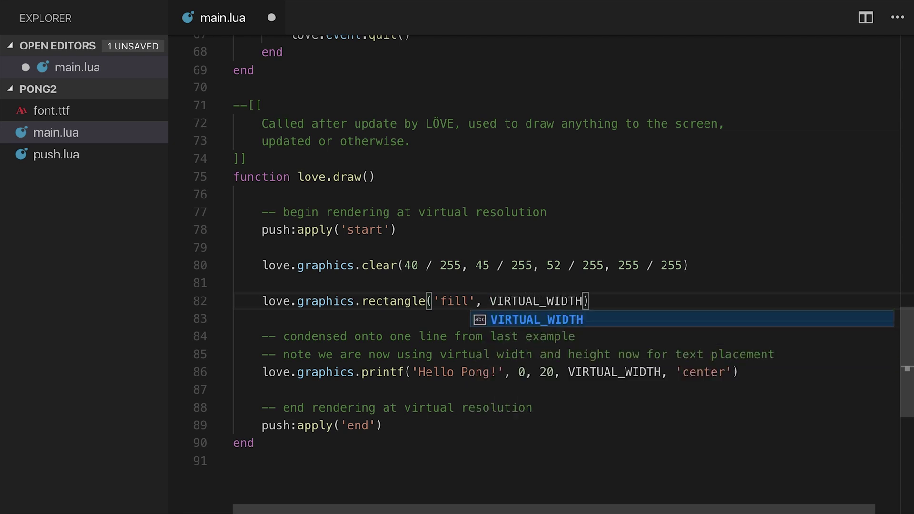
pyautogui.write(', VIRTUAL_H')
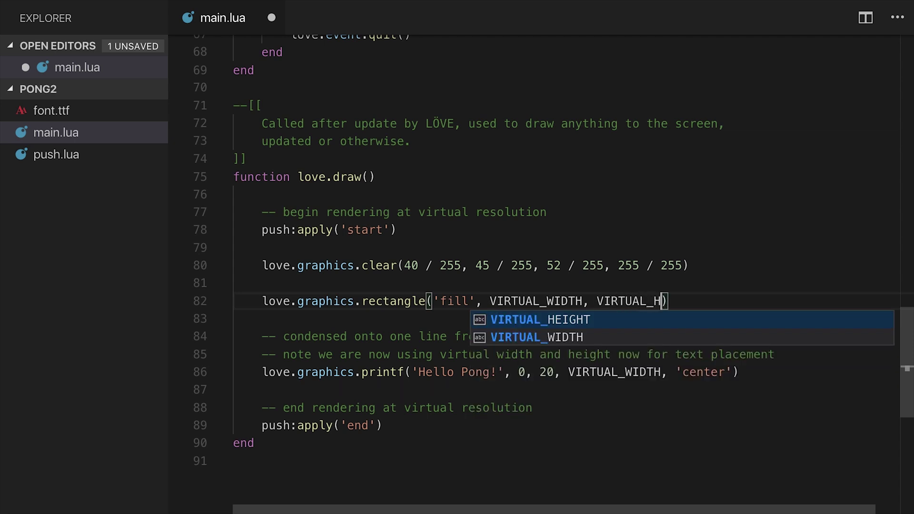
pyautogui.write('EIGHT')
pyautogui.press('BackSpace')
pyautogui.press('Left')
pyautogui.press('Left')
pyautogui.press('Left')
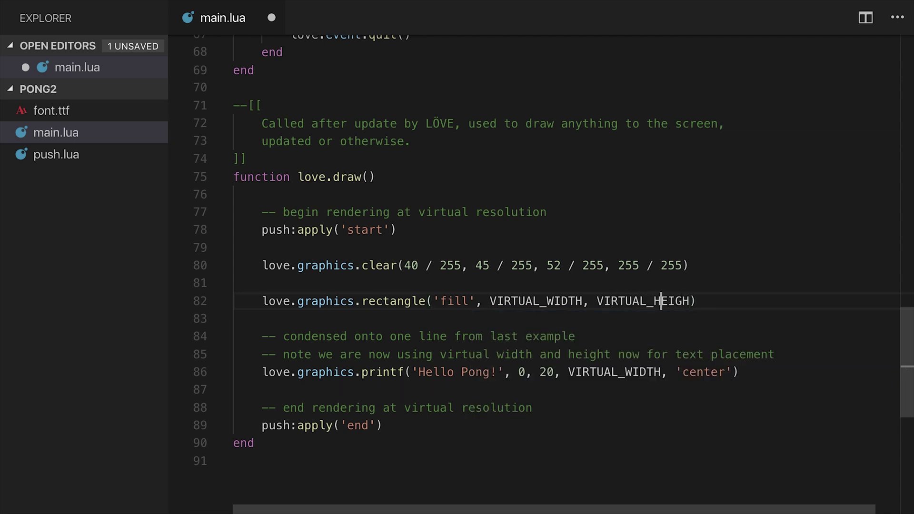
pyautogui.press('Left')
pyautogui.press('Left')
pyautogui.press('Left')
pyautogui.press('Right')
pyautogui.write('/ 2')
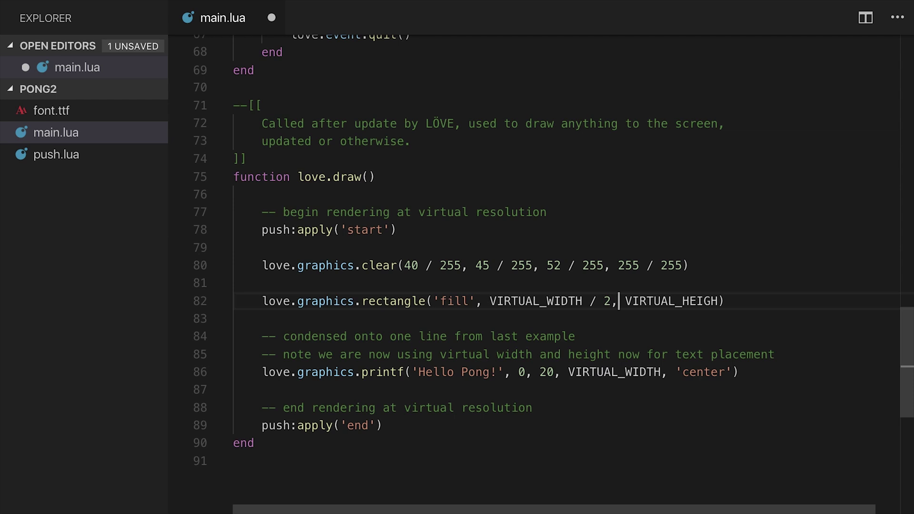
pyautogui.press('Right')
pyautogui.press('Right')
pyautogui.press('Right')
pyautogui.press('Right')
pyautogui.press('Right')
pyautogui.write('T / 2')
pyautogui.write(', ')
pyautogui.write('5, 5')
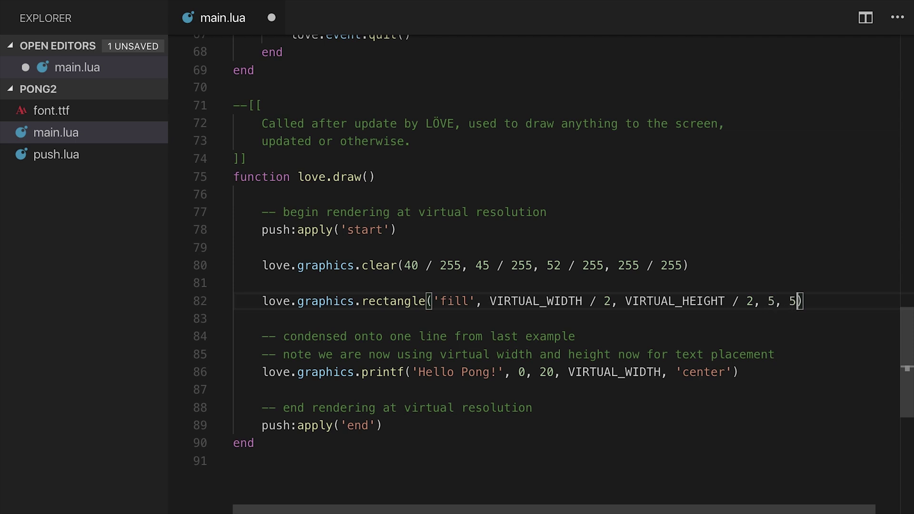
pyautogui.press('Left')
pyautogui.press('Left')
pyautogui.press('Left')
pyautogui.press('Left')
pyautogui.press('Right')
pyautogui.press('Right')
pyautogui.press('Right')
pyautogui.press('Right')
pyautogui.press('super+s')
# Step: Preview the small square in LÖVE twice, placing the cursor after line 82's first '2' between runs
pyautogui.hotkey('alt', 'l')
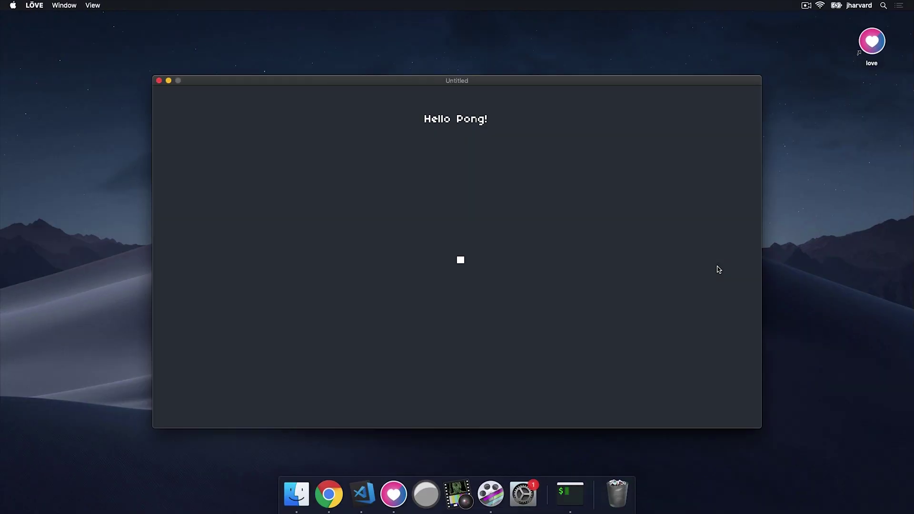
pyautogui.press('Escape')
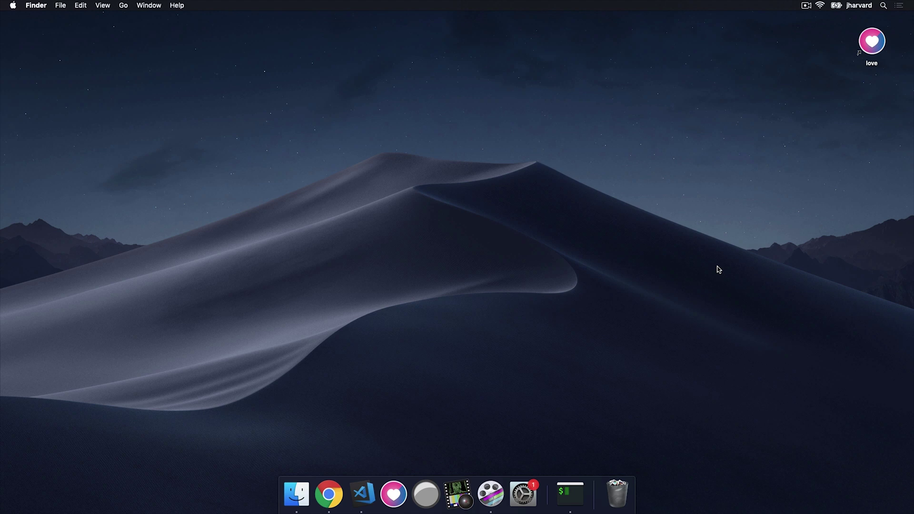
pyautogui.press('super+Tab')
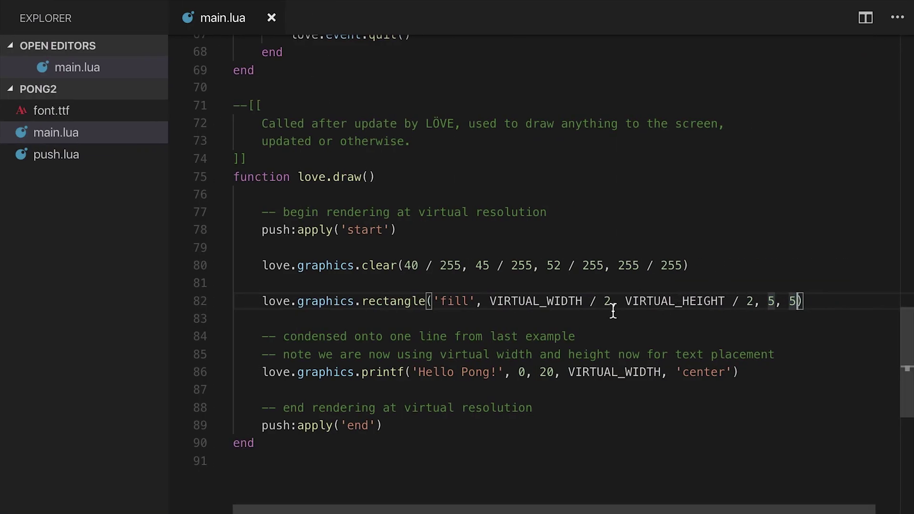
pyautogui.click(611, 303)
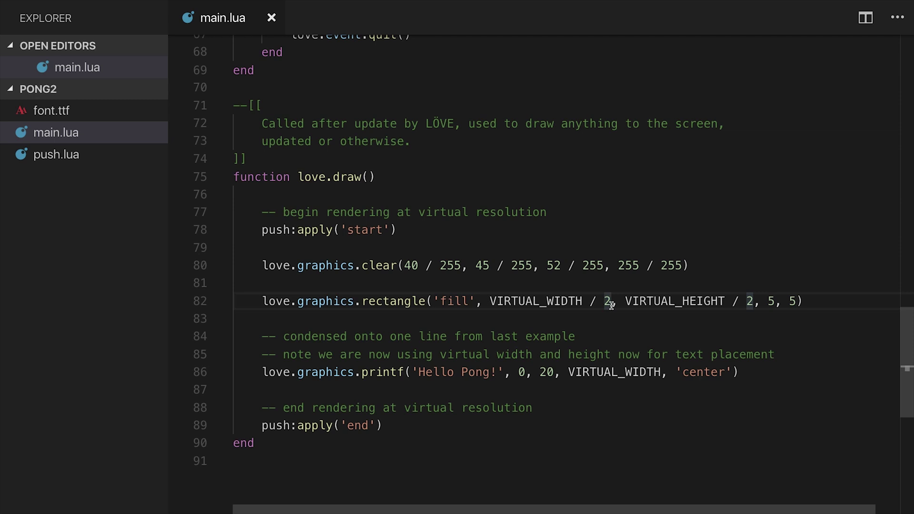
pyautogui.hotkey('alt', 'l')
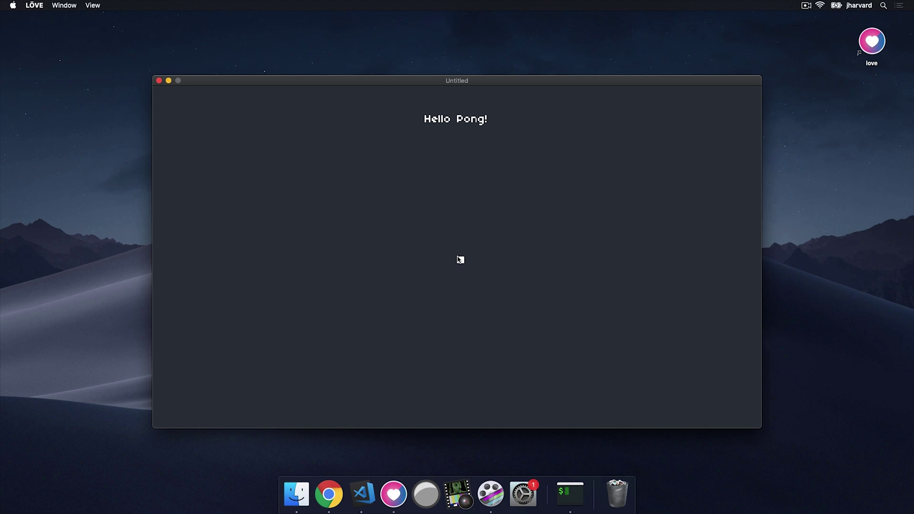
pyautogui.press('Escape')
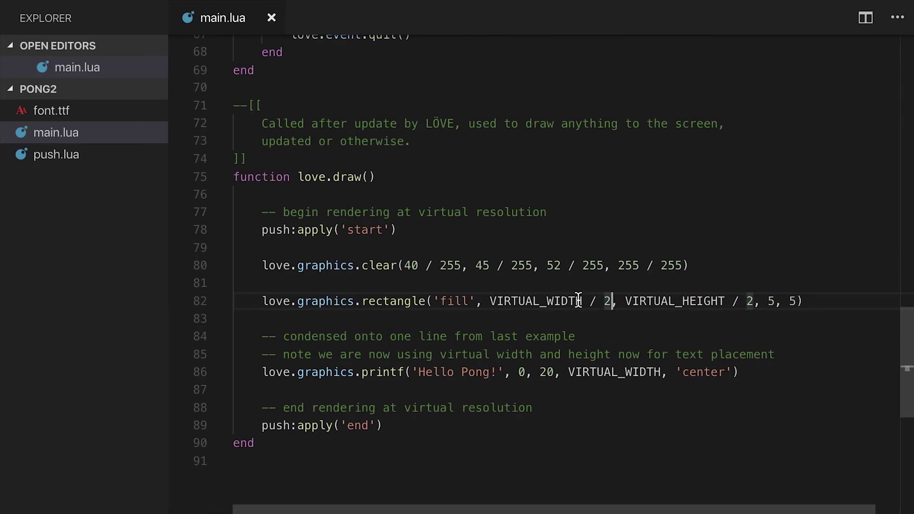
pyautogui.write('- 2')
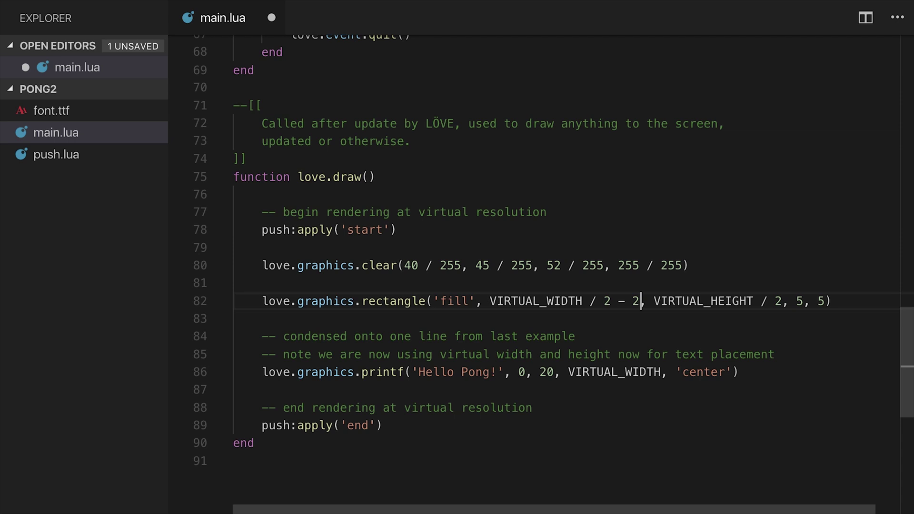
# Step: Offset the ball's y to VIRTUAL_HEIGHT / 2 - 2, save main.lua, and preview the centred square
pyautogui.click(782, 301)
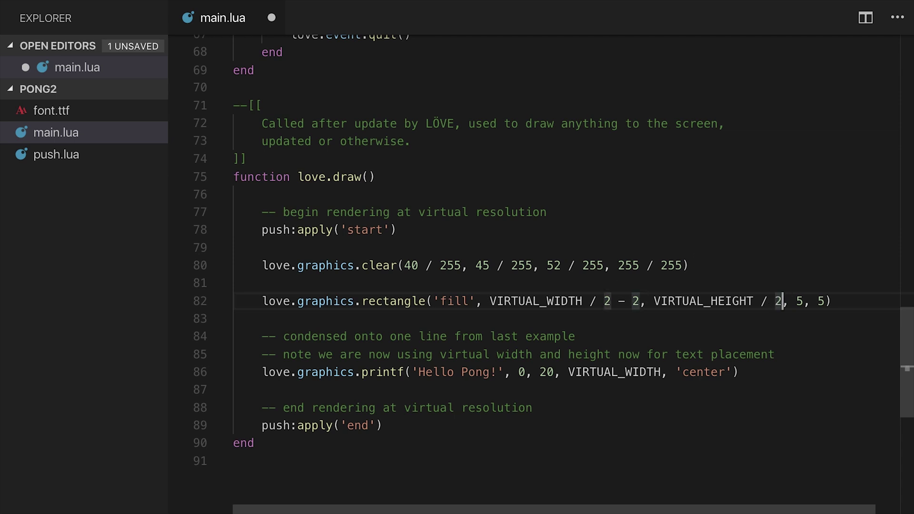
pyautogui.write('- 2')
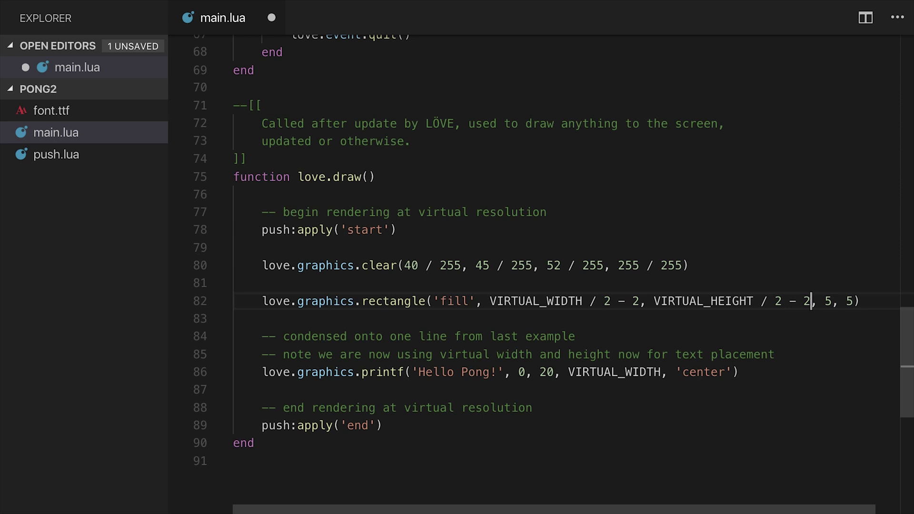
pyautogui.hotkey('ctrl', 's')
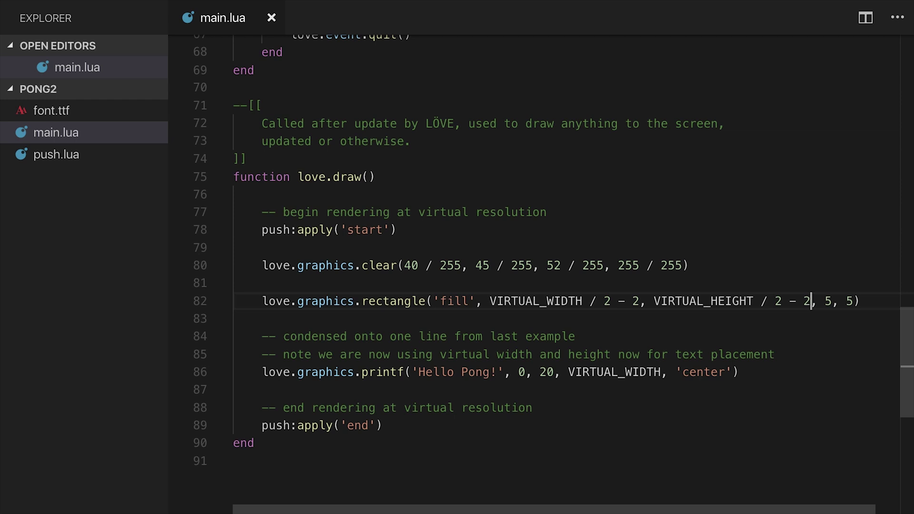
pyautogui.hotkey('alt', 'l')
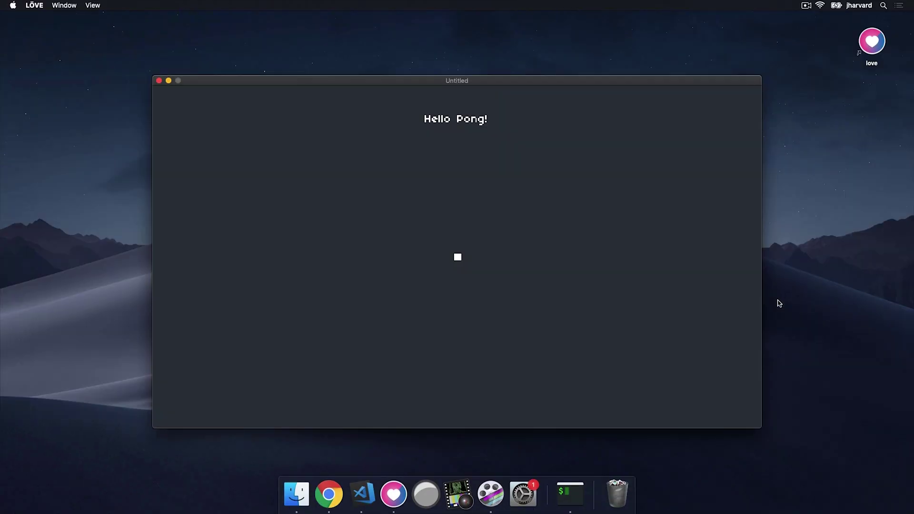
pyautogui.press('Escape')
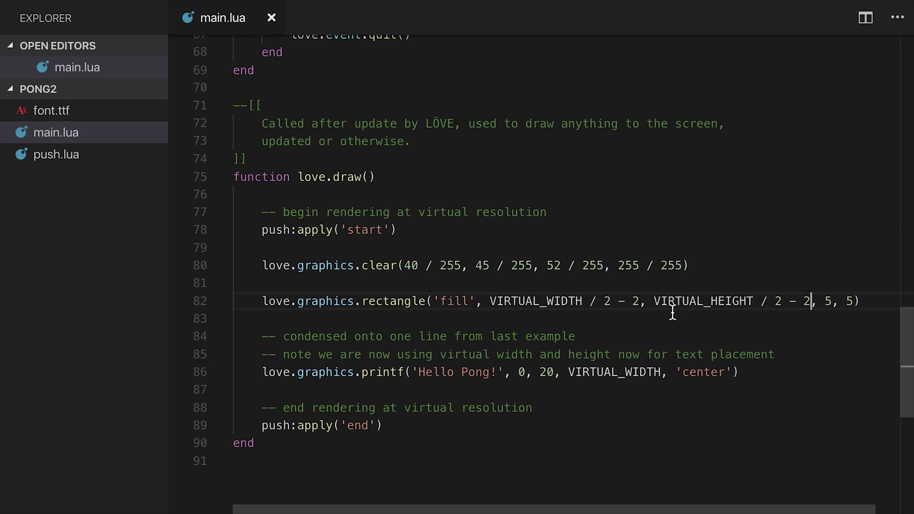
# Step: Add an outlined left paddle, rectangle('line', 5, 20, 5, 20), on line 84 below the ball code
pyautogui.click(611, 285)
pyautogui.press('Down')
pyautogui.press('End')
pyautogui.press('Return')
pyautogui.press('Return')
pyautogui.write('love.gr')
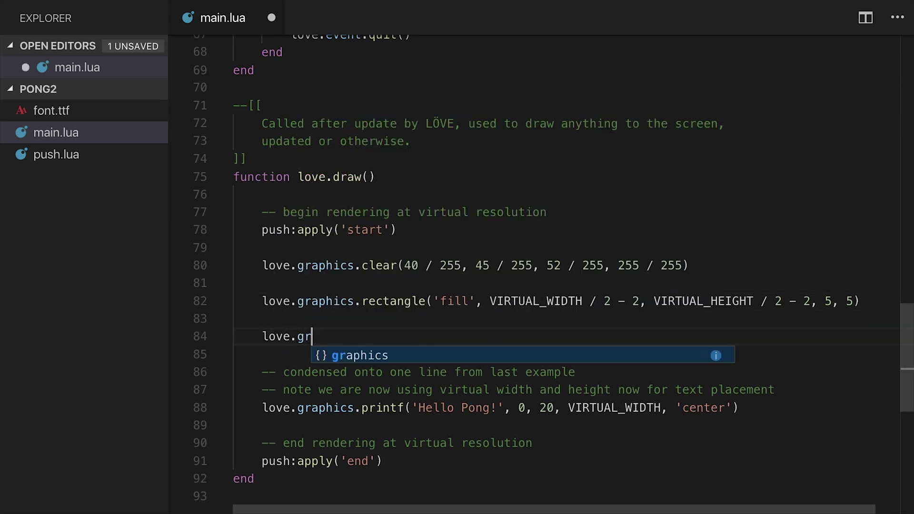
pyautogui.write('aphics.rectangle')
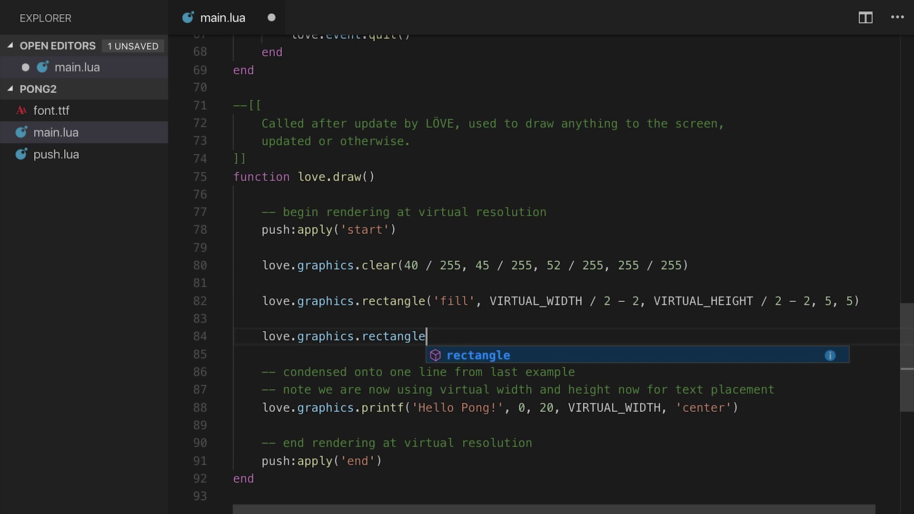
pyautogui.write('(')
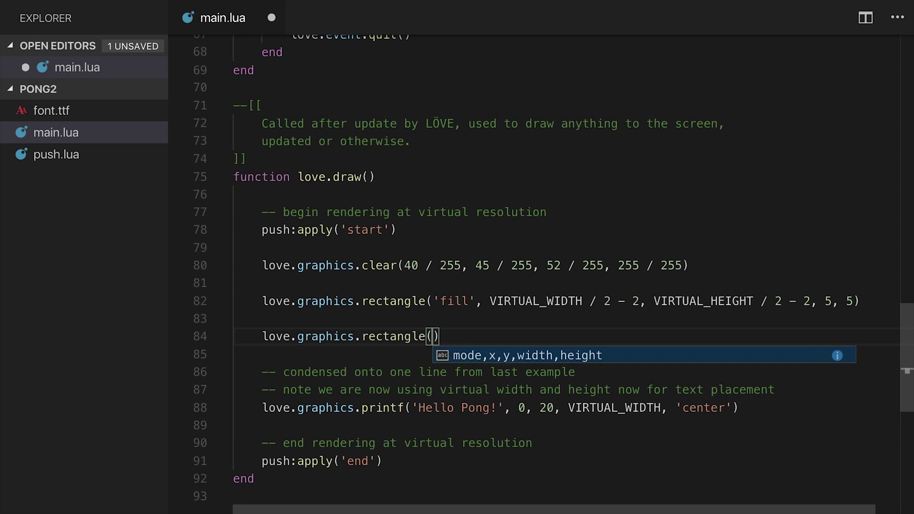
pyautogui.write("'f")
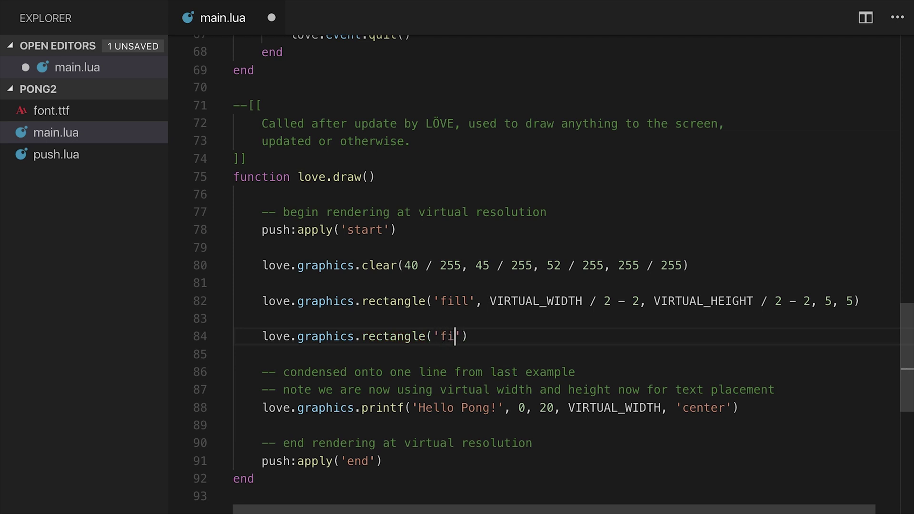
pyautogui.write("ill'")
pyautogui.press('Left')
pyautogui.hotkey('ctrl', 'shift', 'Left')
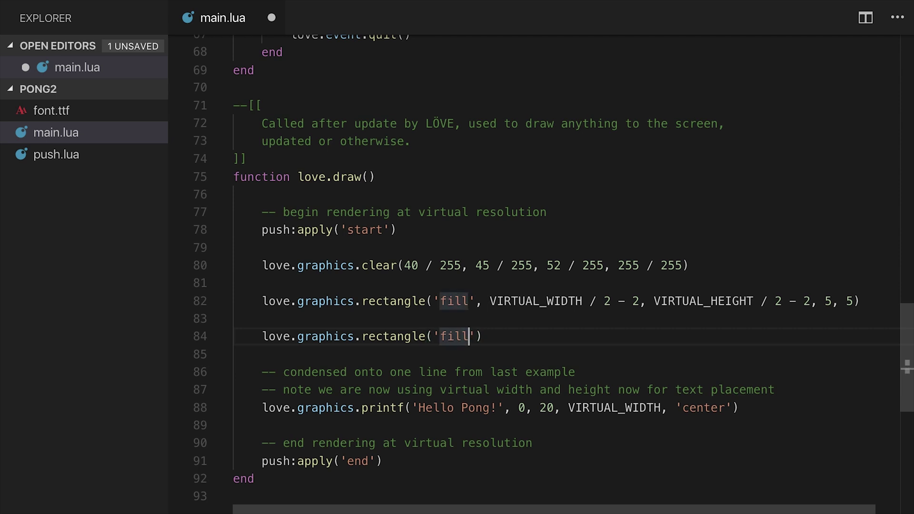
pyautogui.press('BackSpace')
pyautogui.write("line', ")
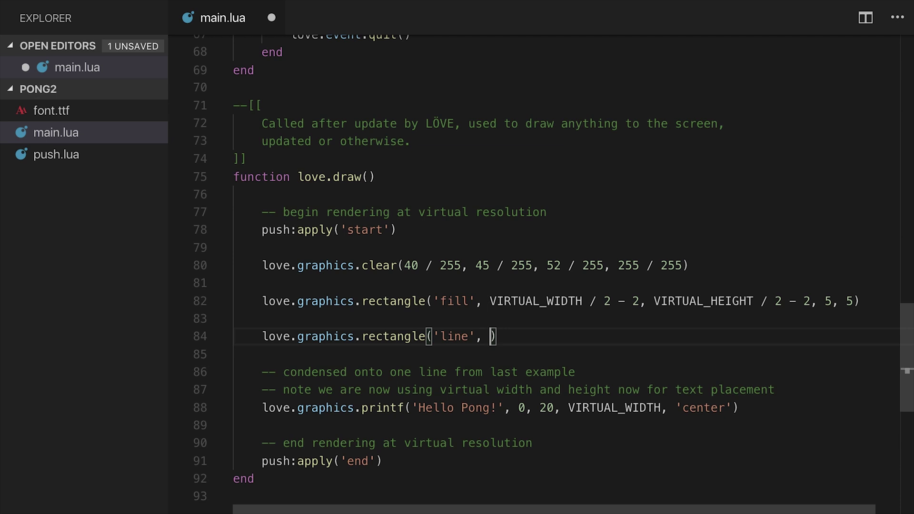
pyautogui.write('5, ')
pyautogui.write('20, ')
pyautogui.write('5, 20')
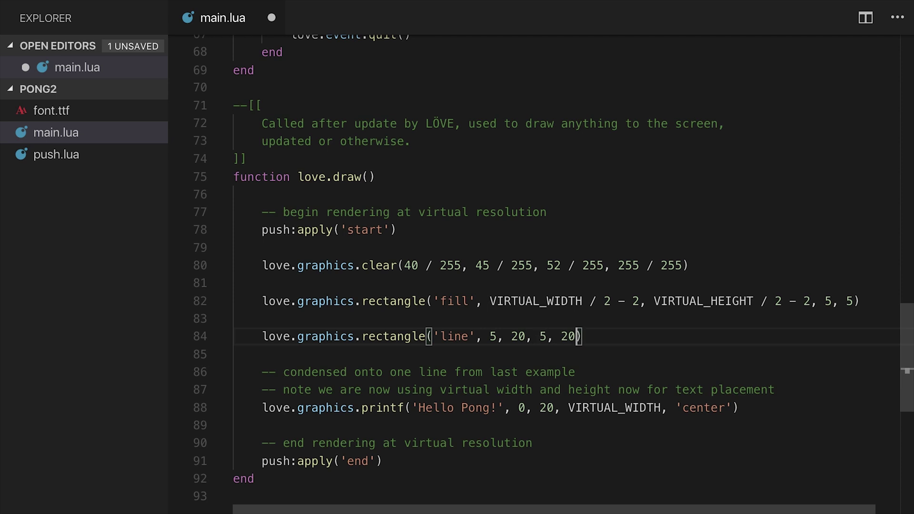
pyautogui.press('End')
pyautogui.press('Return')
pyautogui.write('love.')
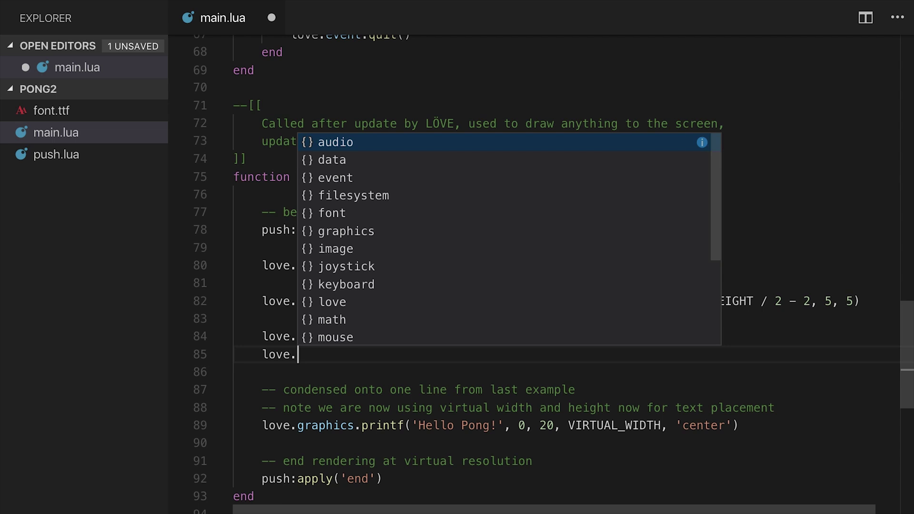
pyautogui.write('graphics.rectangle(')
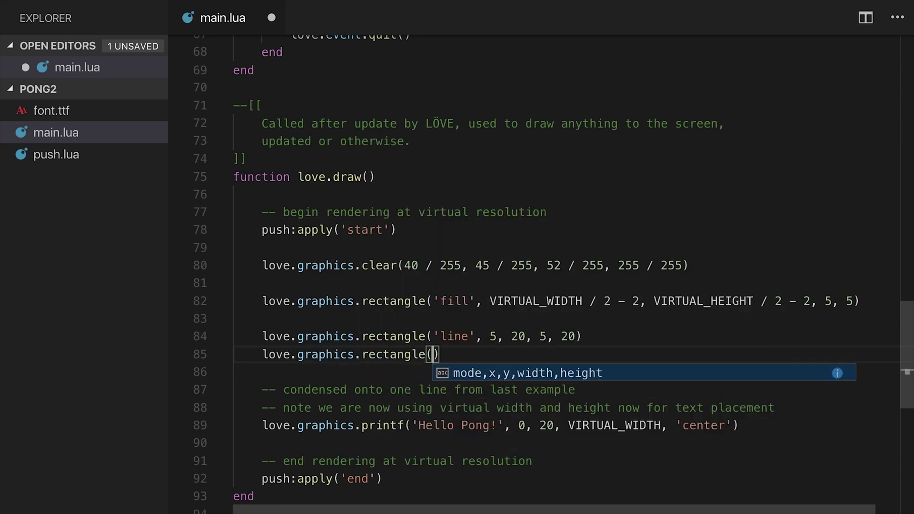
pyautogui.write("'line', ")
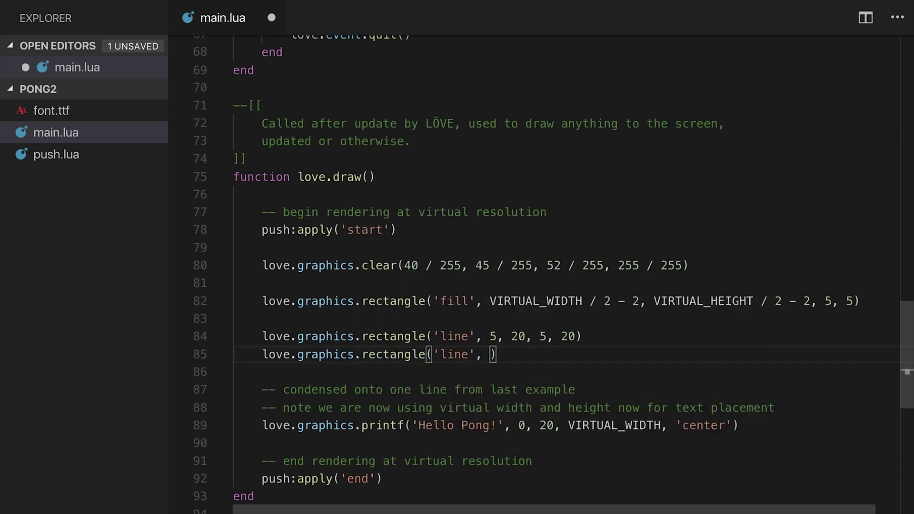
pyautogui.write('VIRTUAL_')
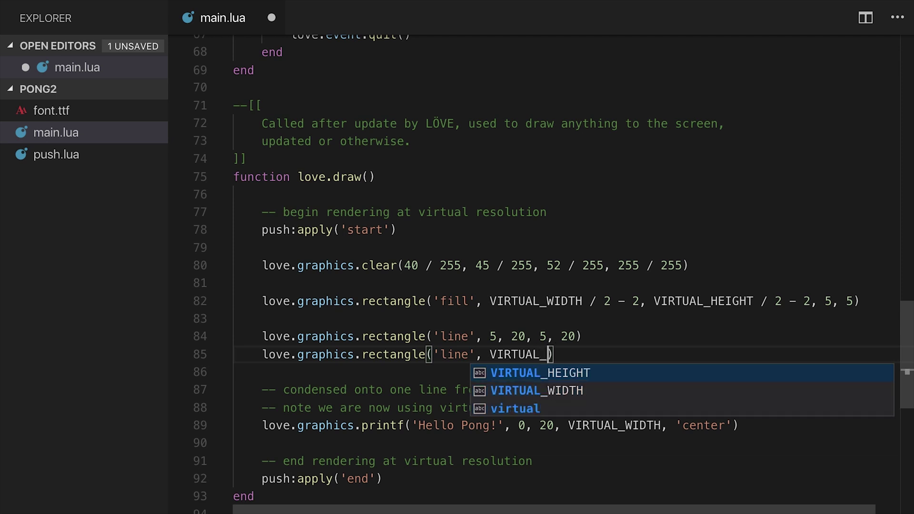
pyautogui.write('WIDTH - 10')
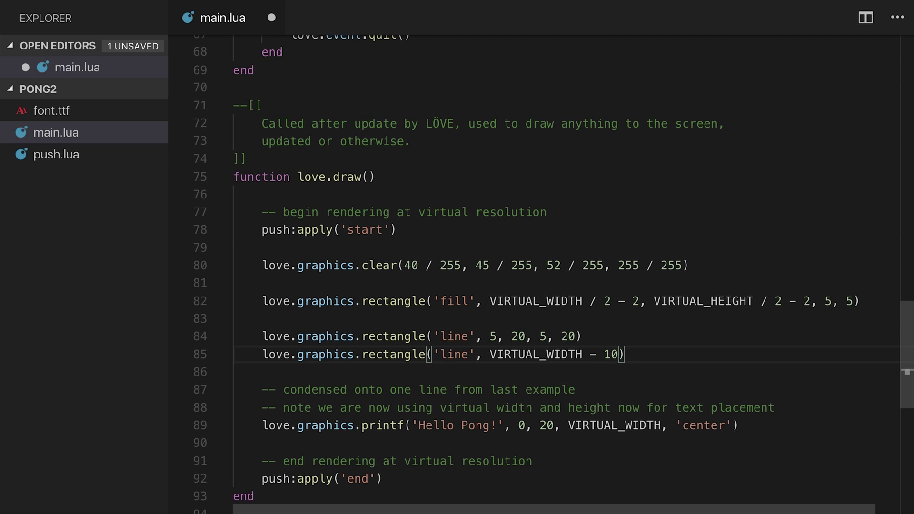
pyautogui.write(', VIRTUAL_H')
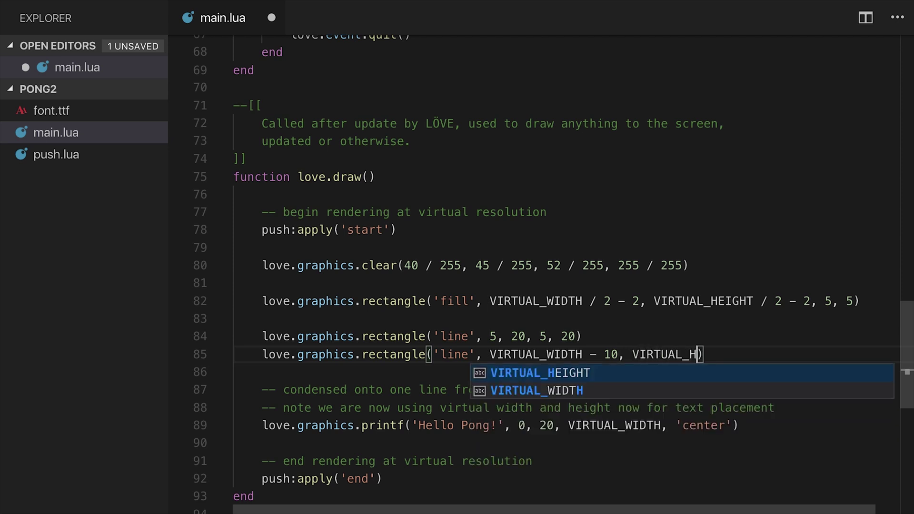
pyautogui.write('EIGHT - ')
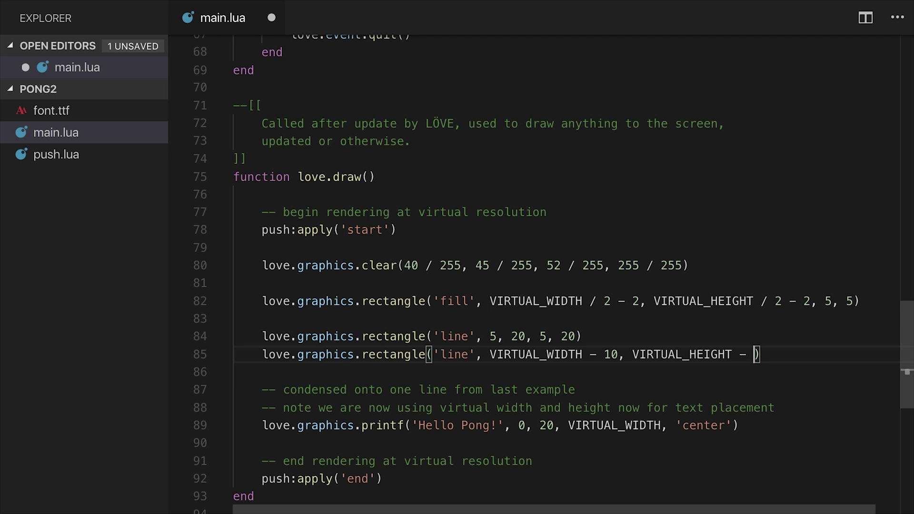
pyautogui.write('40')
pyautogui.write(', 5, 20')
# Step: Save main.lua with the right paddle at VIRTUAL_WIDTH - 10, VIRTUAL_HEIGHT - 40, sized 5 by 20
pyautogui.press('super+s')
# Step: Change both paddles on lines 84 and 85 from 'line' to 'fill', save, and rerun LÖVE
pyautogui.hotkey('alt', 'l')
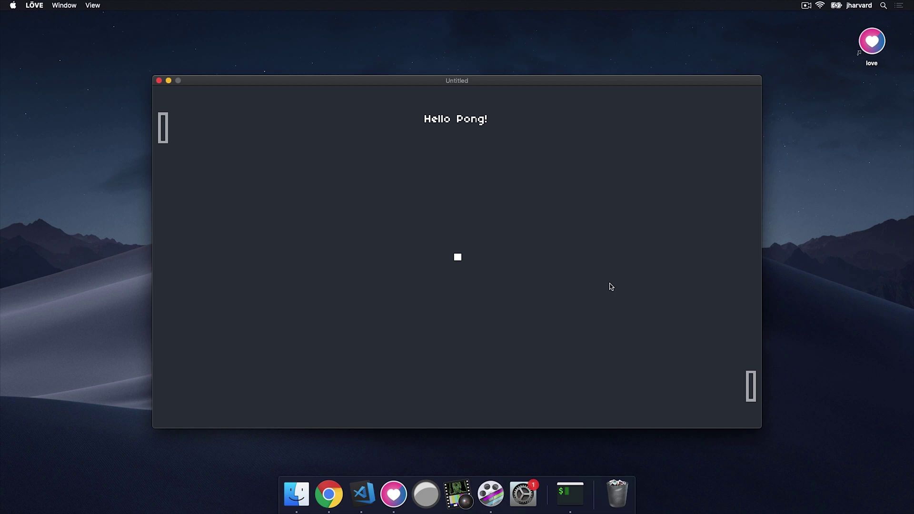
pyautogui.press('Escape')
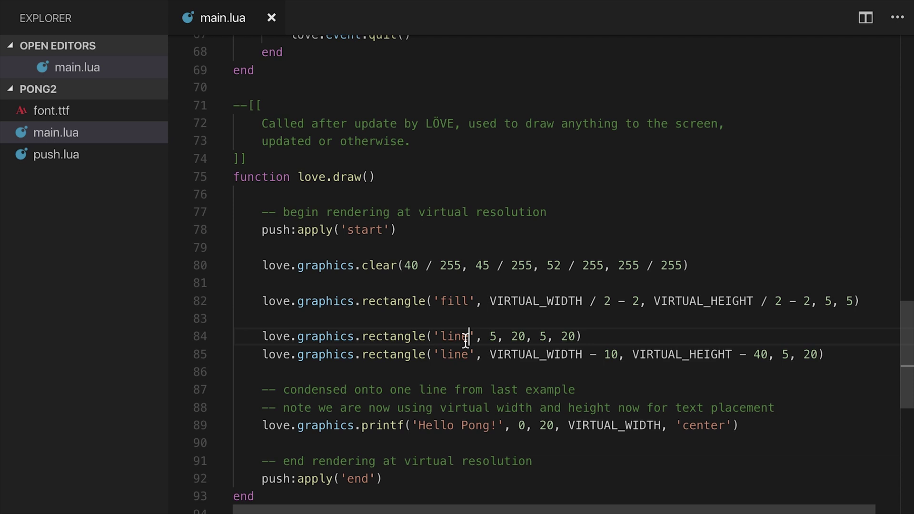
pyautogui.doubleClick(463, 337)
pyautogui.write('fill')
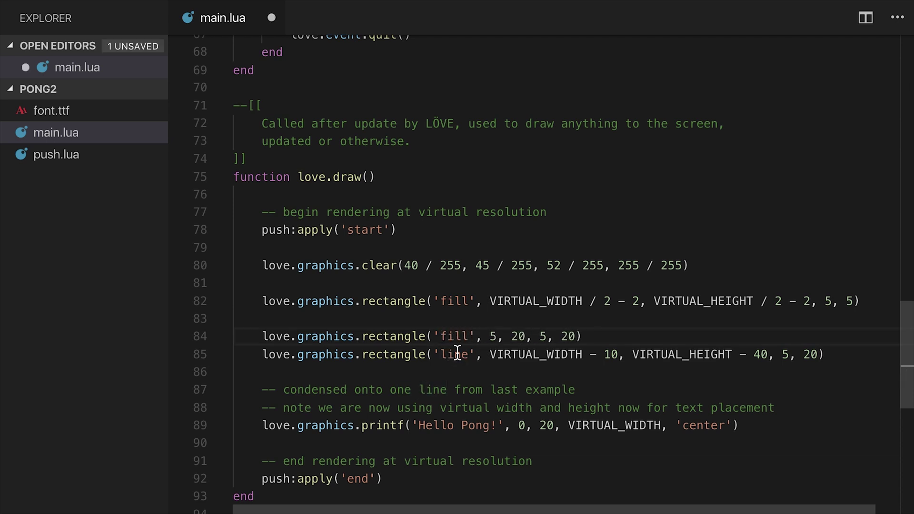
pyautogui.doubleClick(444, 356)
pyautogui.write('fill')
pyautogui.press('super+s')
pyautogui.hotkey('alt', 'l')
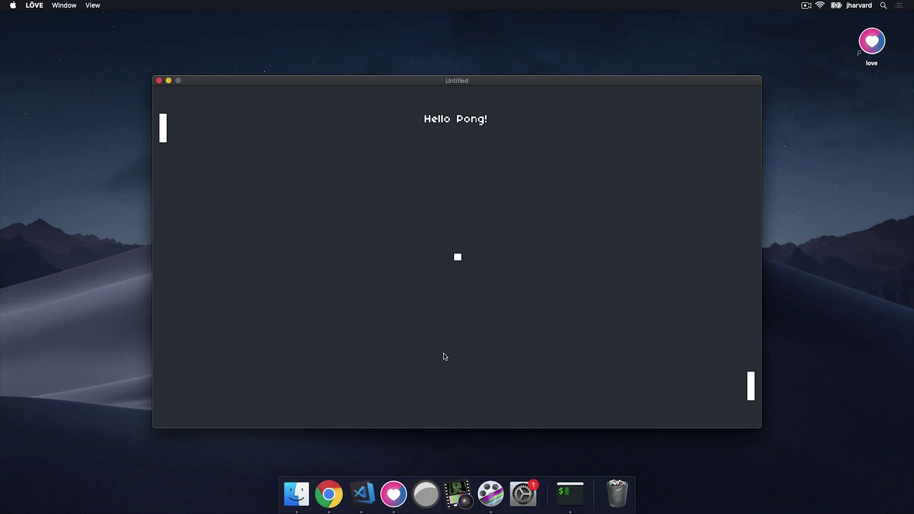